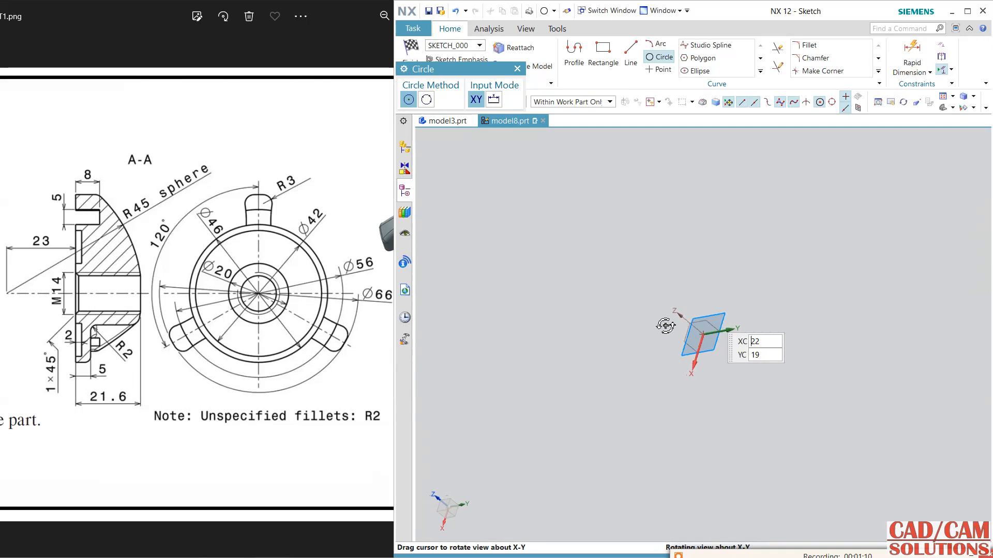
Finish the open sketch and start a new sketch on the YZ datum plane.
click(410, 50)
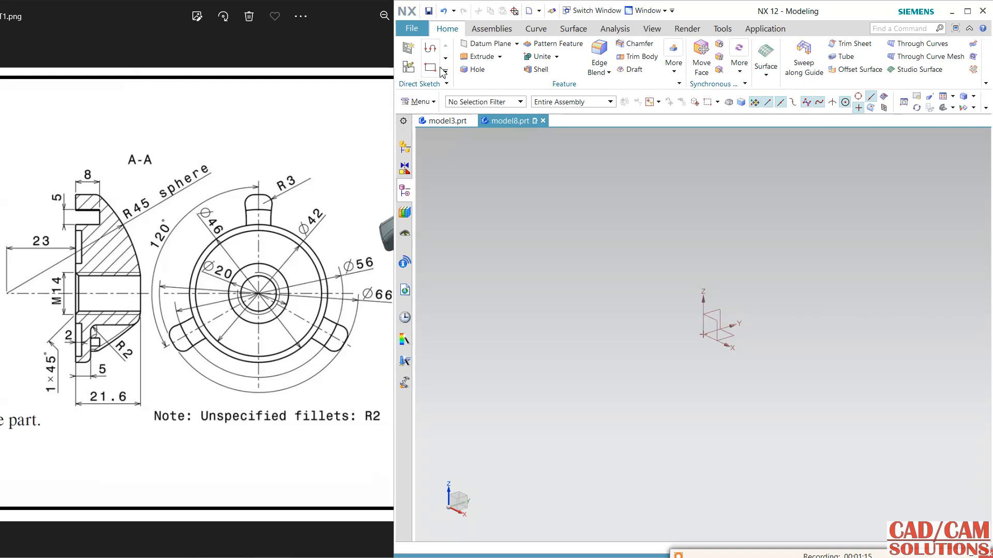
click(412, 73)
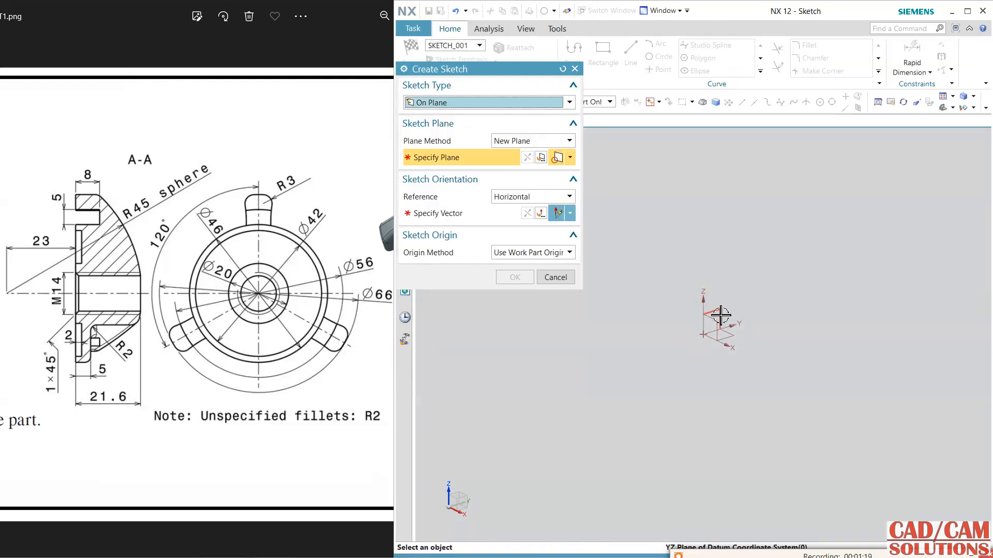
click(720, 314)
middle_click(749, 290)
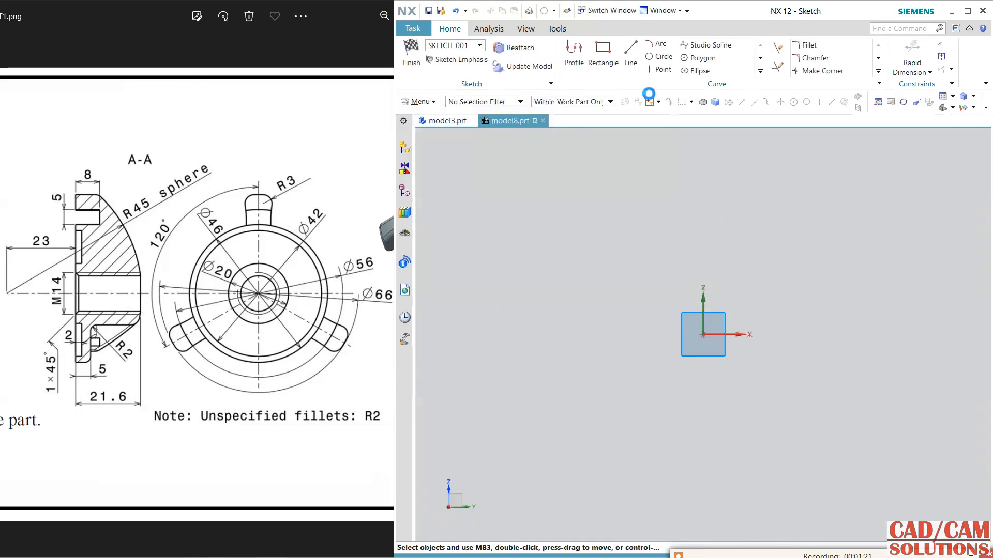
Draw a circle of 90 mm diameter centred on the sketch origin.
click(660, 57)
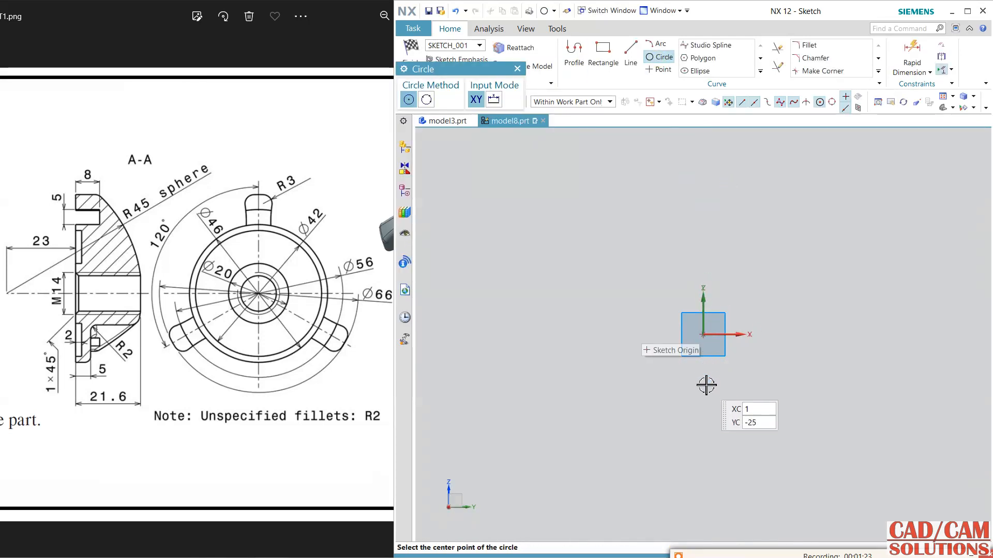
click(704, 334)
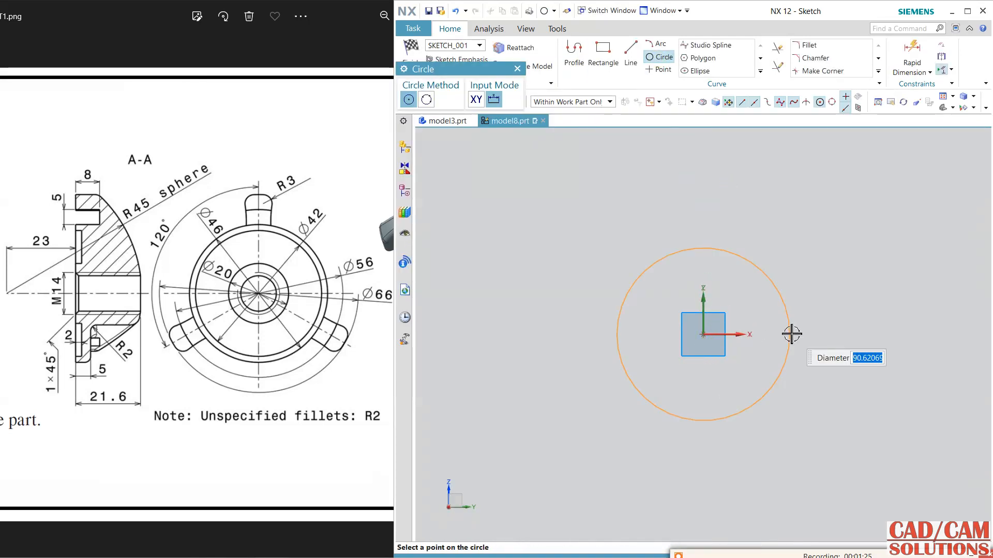
text(90)
key(Return)
key(Escape)
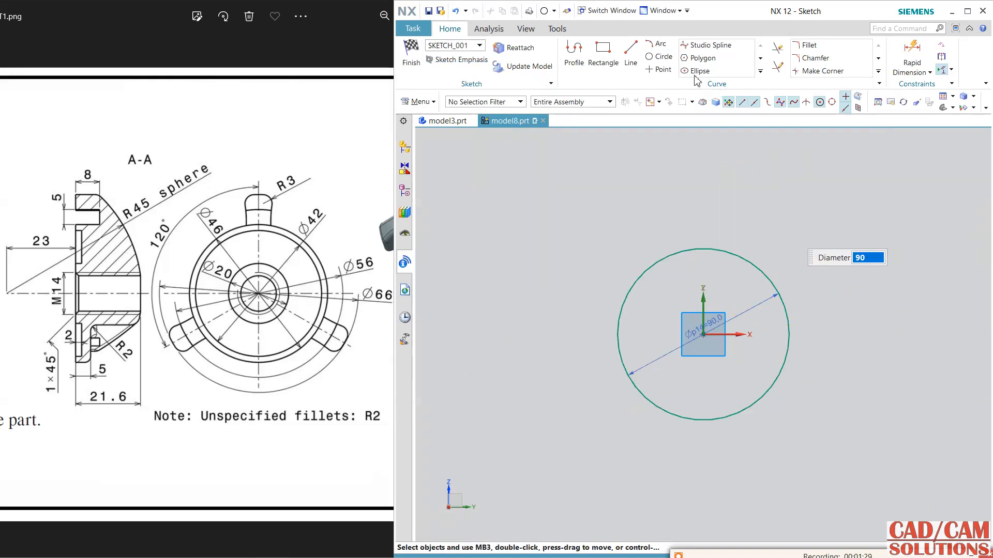
Draw a horizontal line about 133 mm long across the circle and make its midpoint coincident with the sketch origin.
click(630, 51)
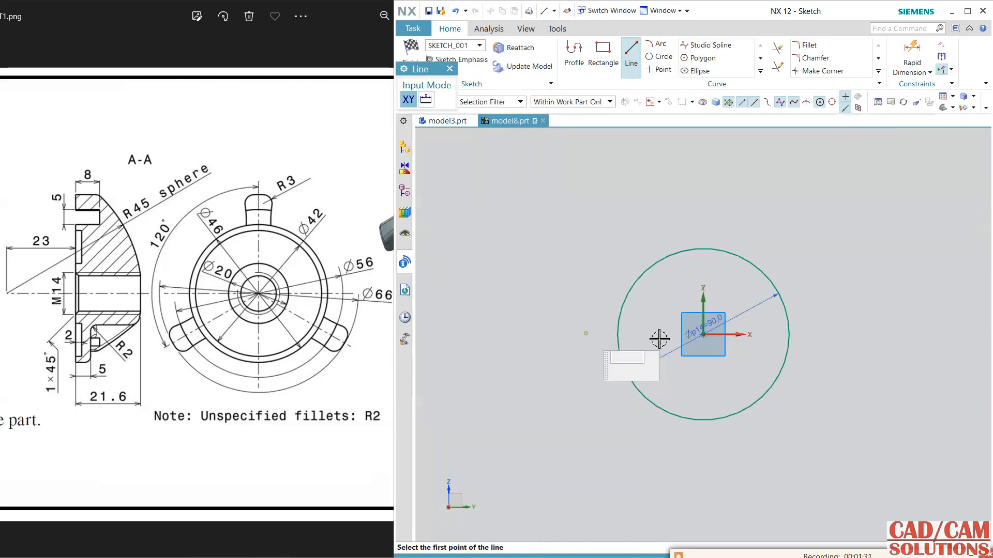
click(593, 337)
click(838, 292)
key(Escape)
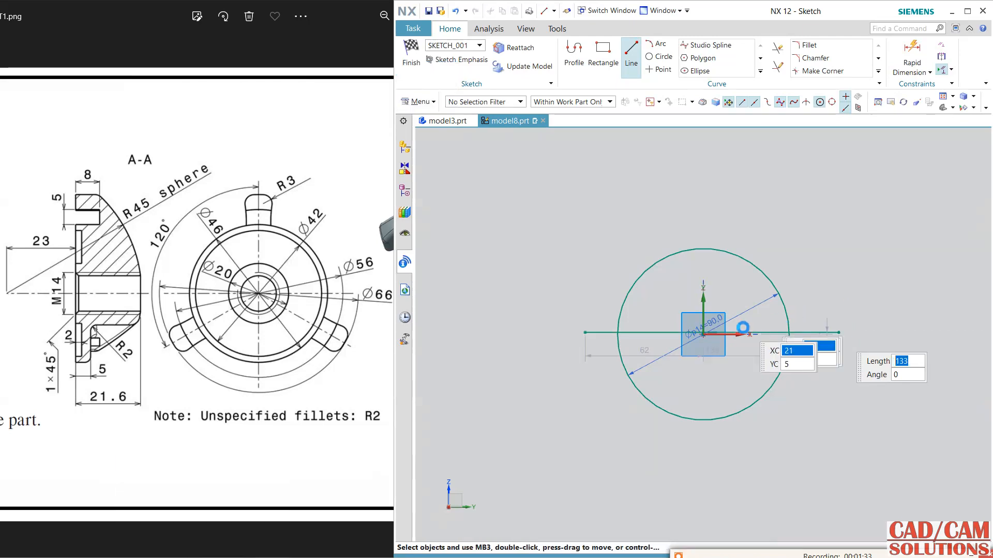
click(704, 334)
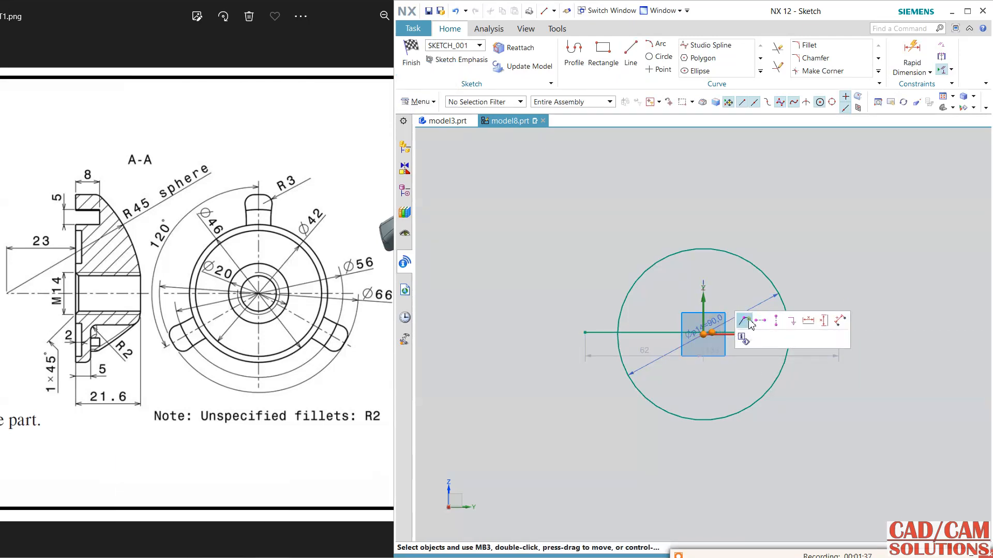
click(749, 320)
Trim the circle's lower half and both overhanging line ends to leave a closed half circle, and finish the sketch.
click(777, 46)
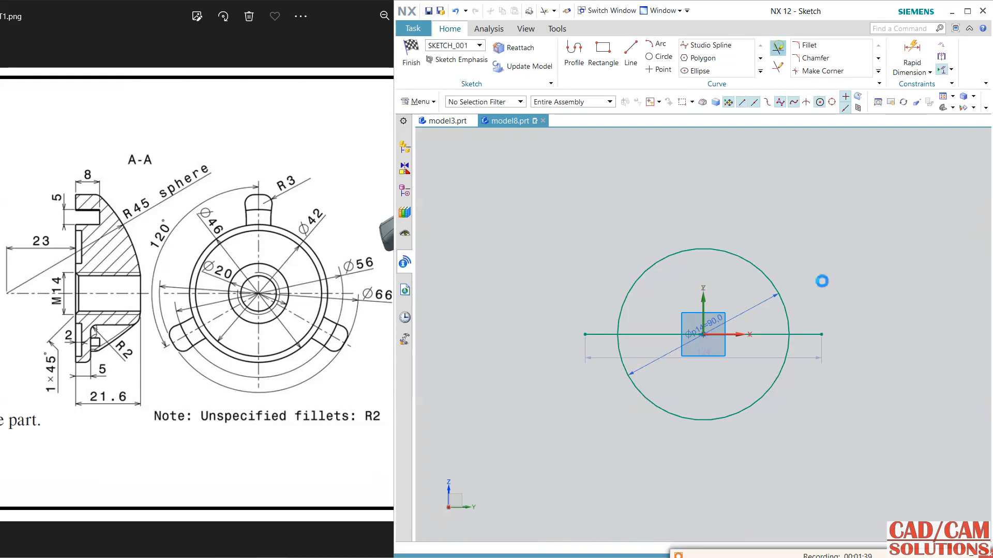
click(806, 335)
click(781, 368)
click(594, 336)
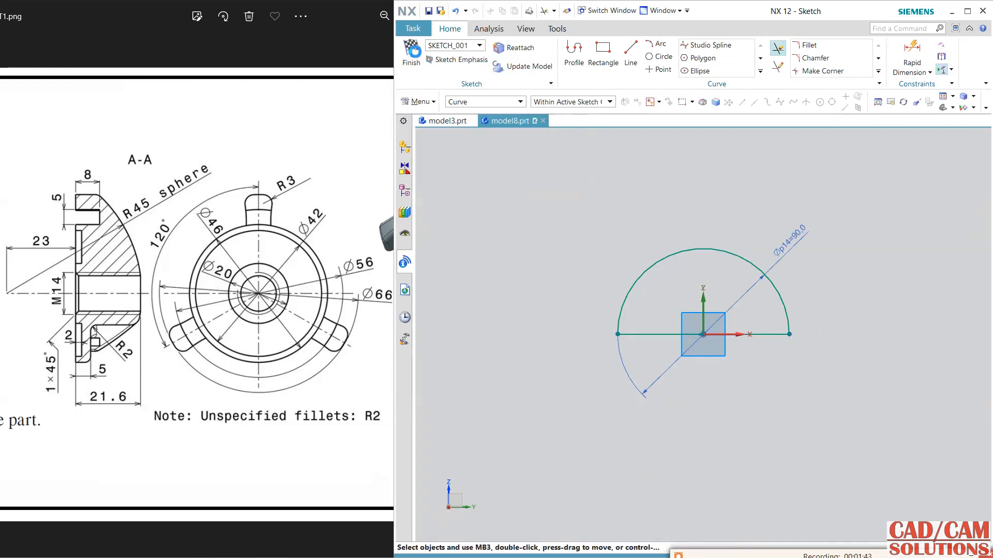
click(415, 51)
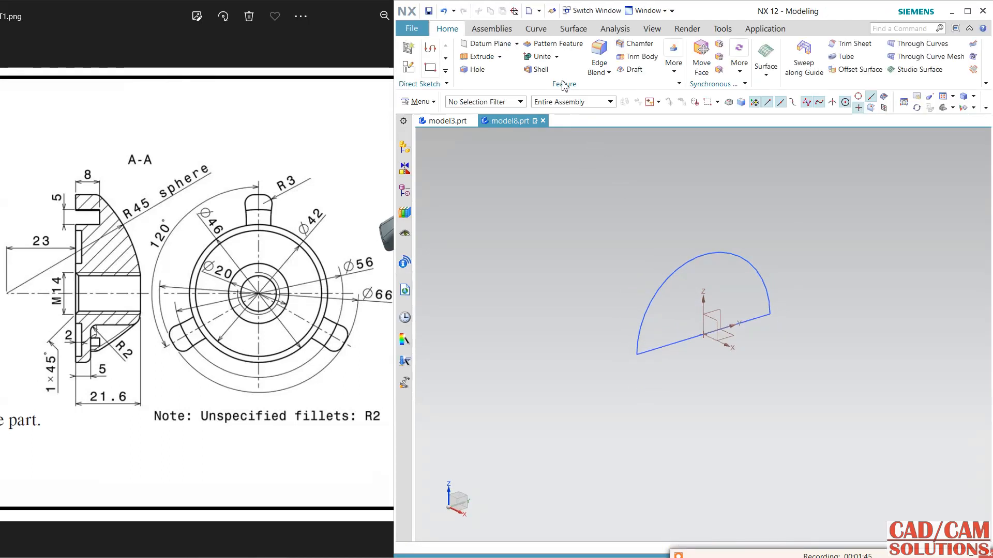
Revolve the half-circle profile about its straight edge from 90° to -90° as a solid hemisphere.
click(499, 56)
click(505, 82)
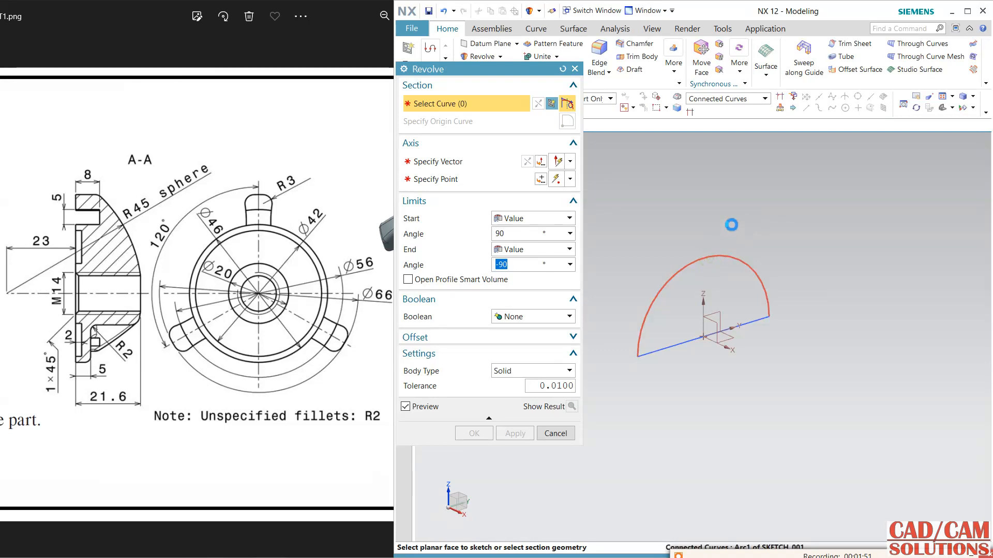
click(669, 345)
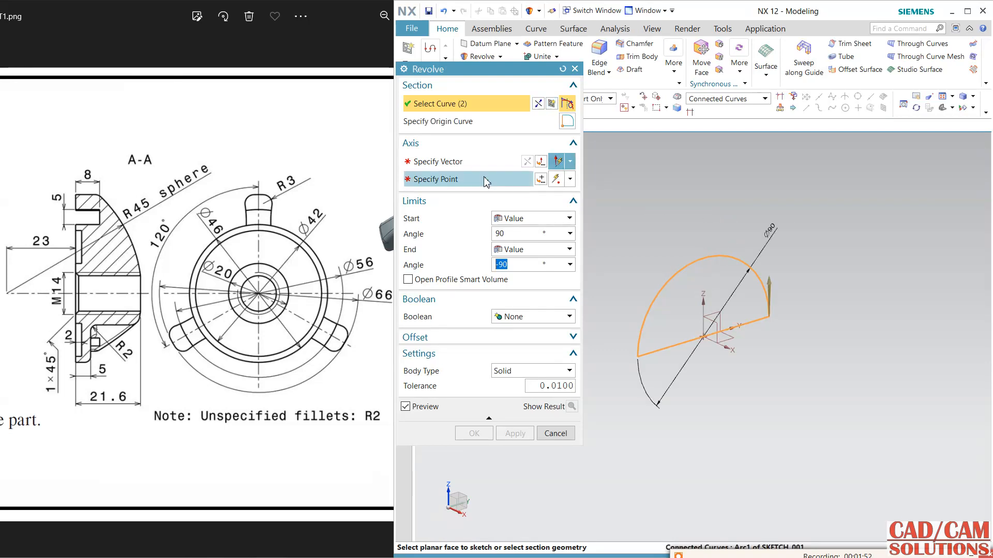
click(674, 350)
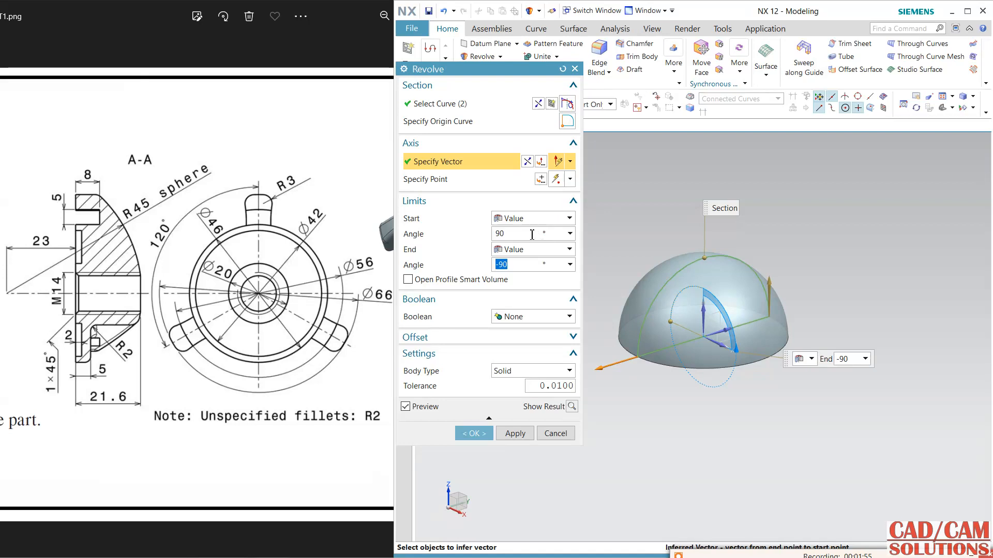
click(474, 434)
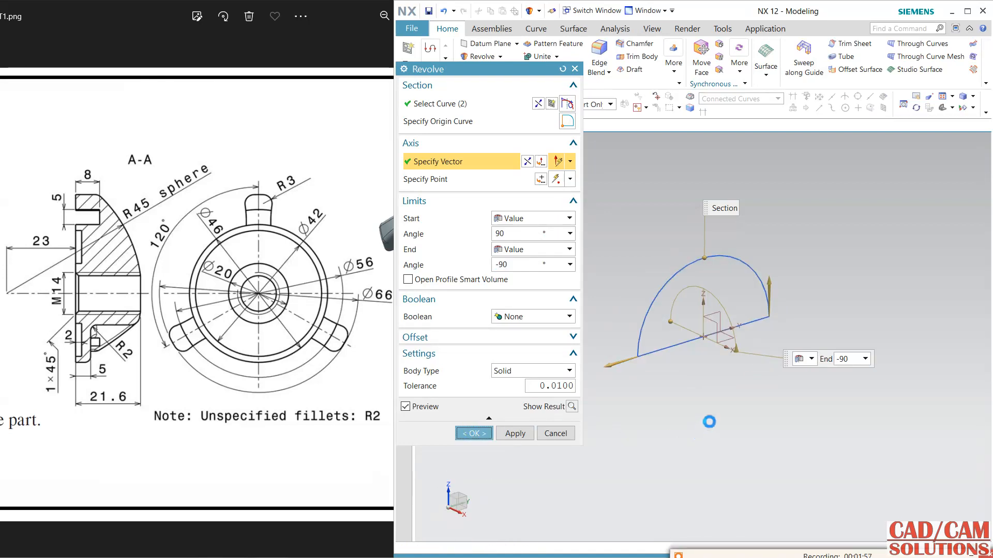
mouse_move(719, 416)
middle_down()
mouse_move(680, 391)
mouse_move(677, 403)
middle_up()
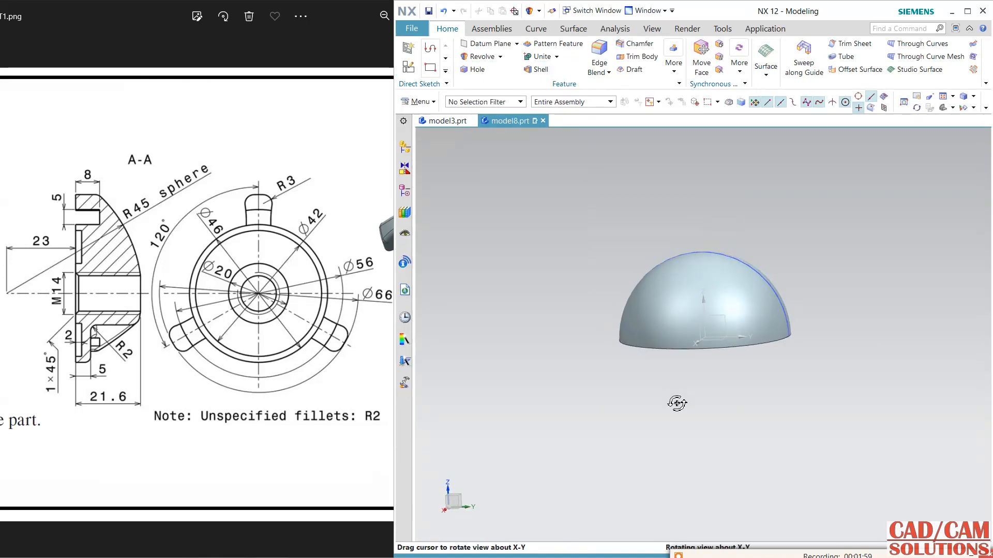
Start a new sketch on the YZ datum plane through the hemisphere, with its horizontal reference along the Y direction.
click(298, 277)
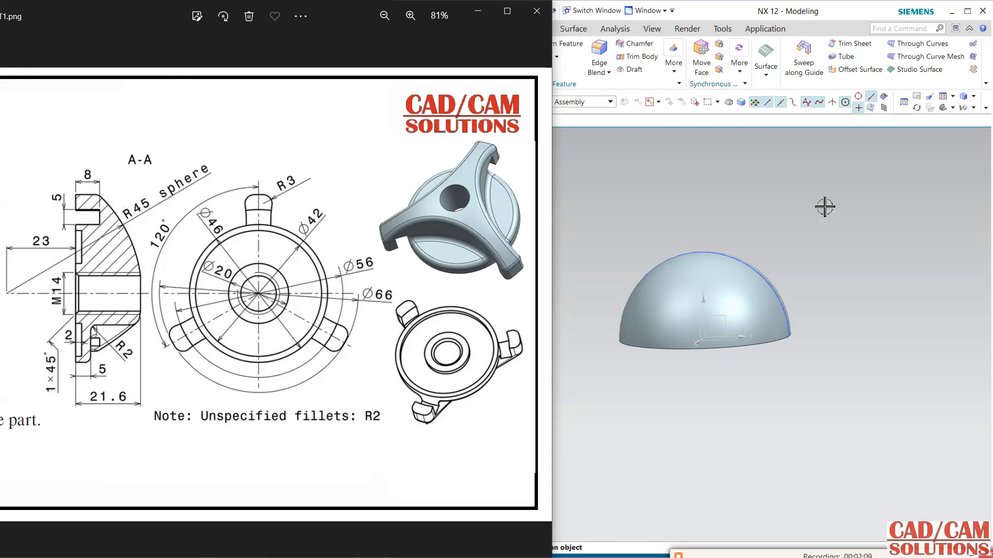
click(716, 187)
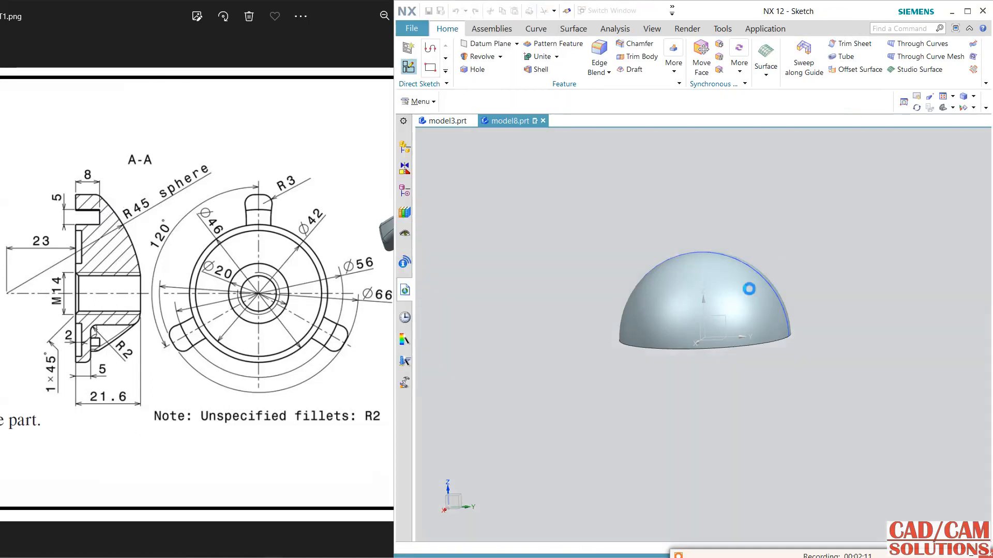
click(738, 336)
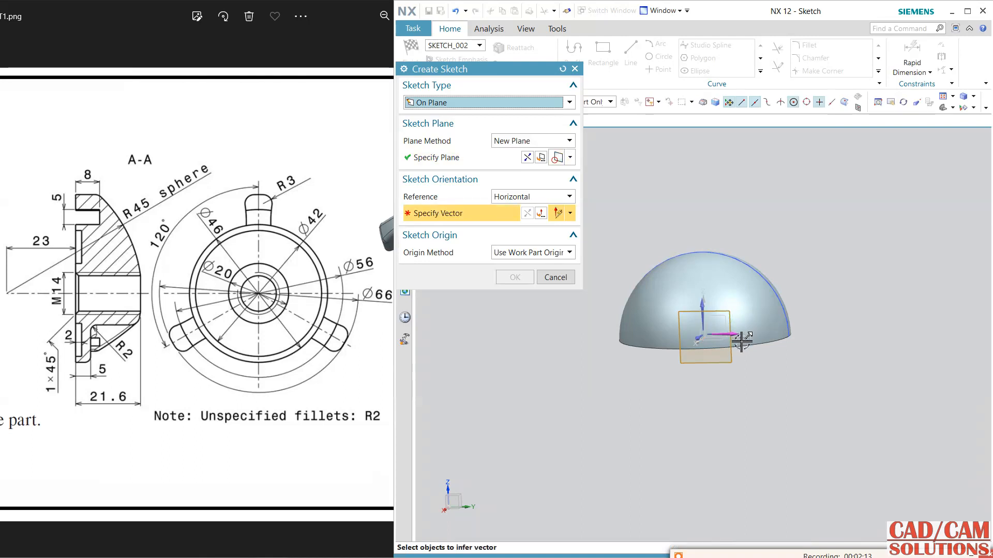
click(742, 342)
middle_click(788, 358)
Draw a rectangle about 121 by 56 mm across the hemisphere's lower part, extending below its flat base.
click(603, 51)
click(598, 297)
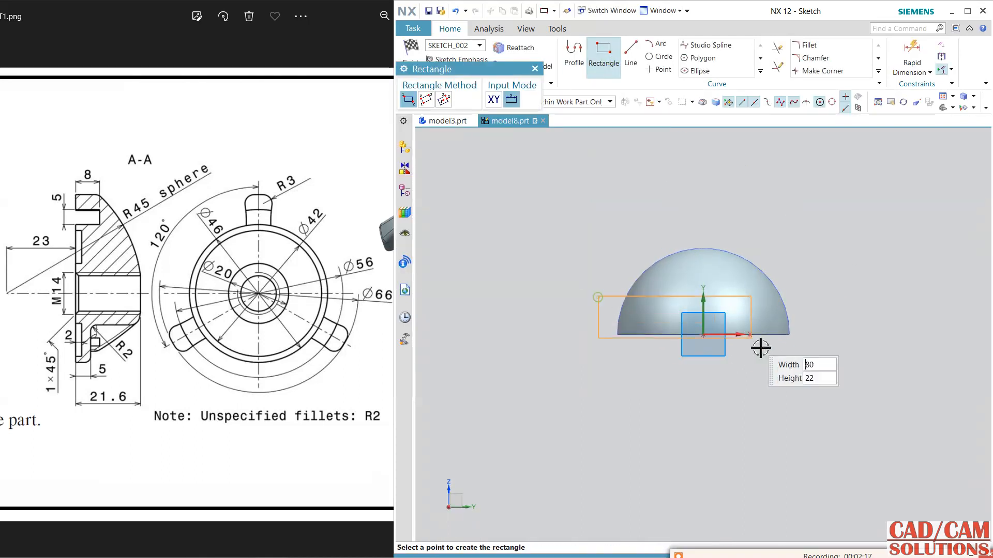
click(830, 405)
key(Escape)
Set the rectangle's height to 50 mm.
double_click(819, 363)
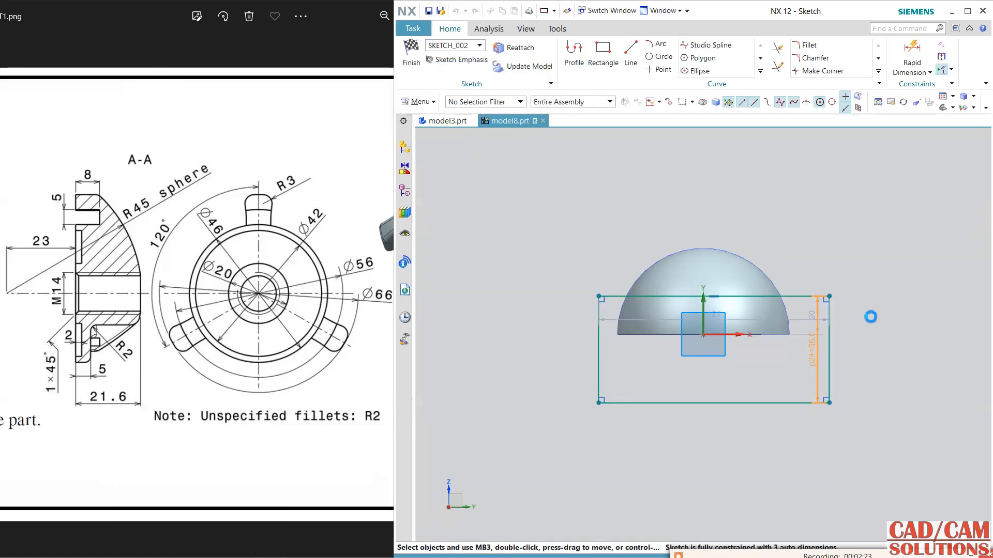
text(50)
key(Return)
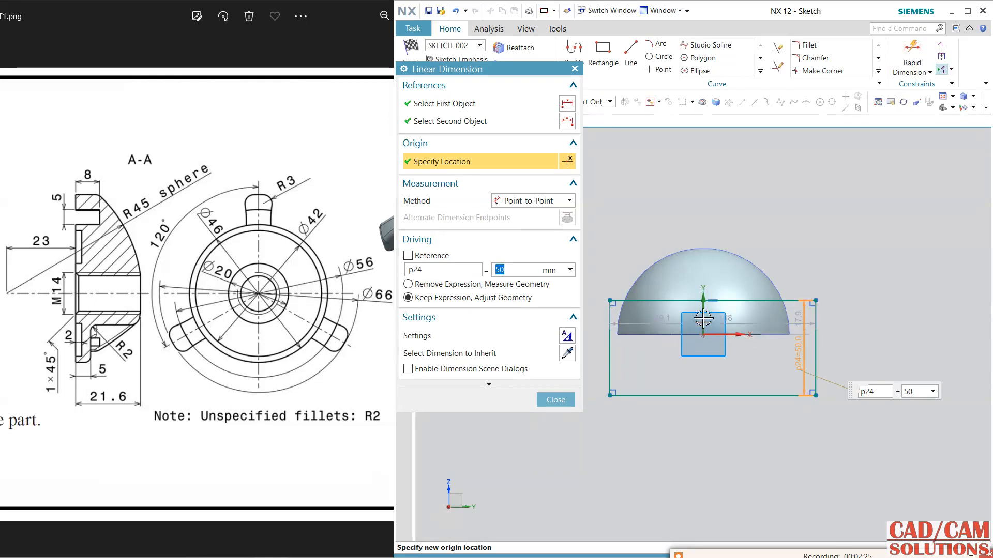
click(571, 400)
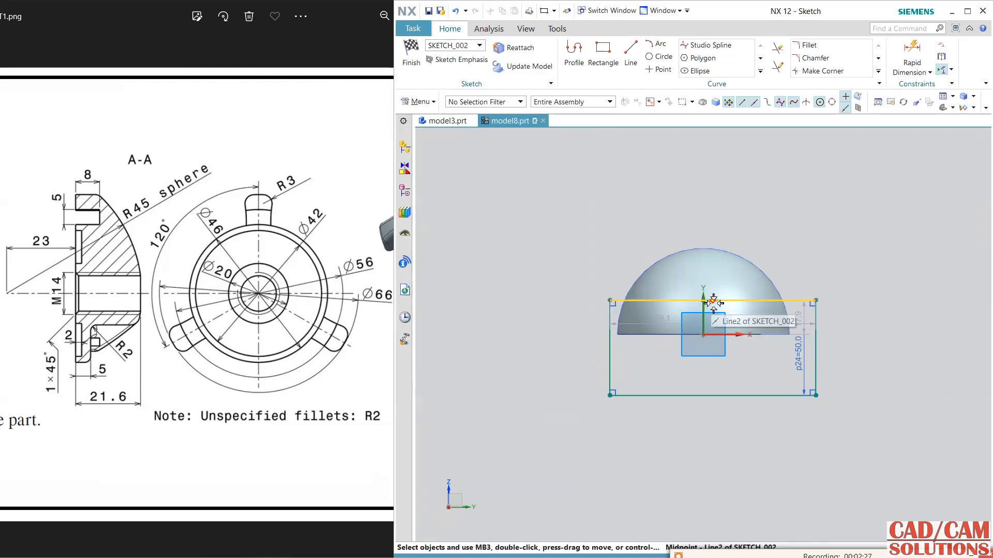
Align the midpoint of the rectangle's upper edge vertically with the sketch origin and set the rectangle's width to 110 mm.
click(706, 336)
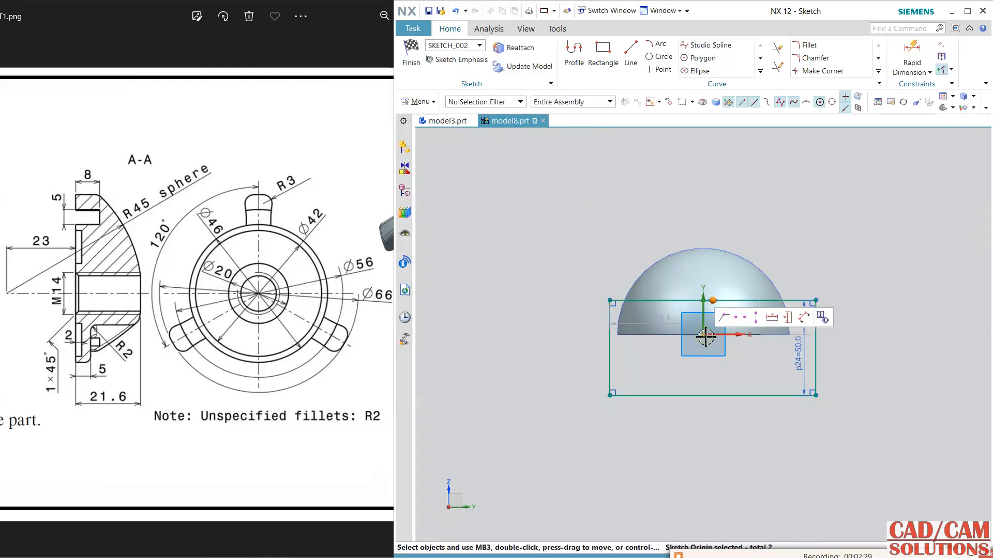
click(756, 318)
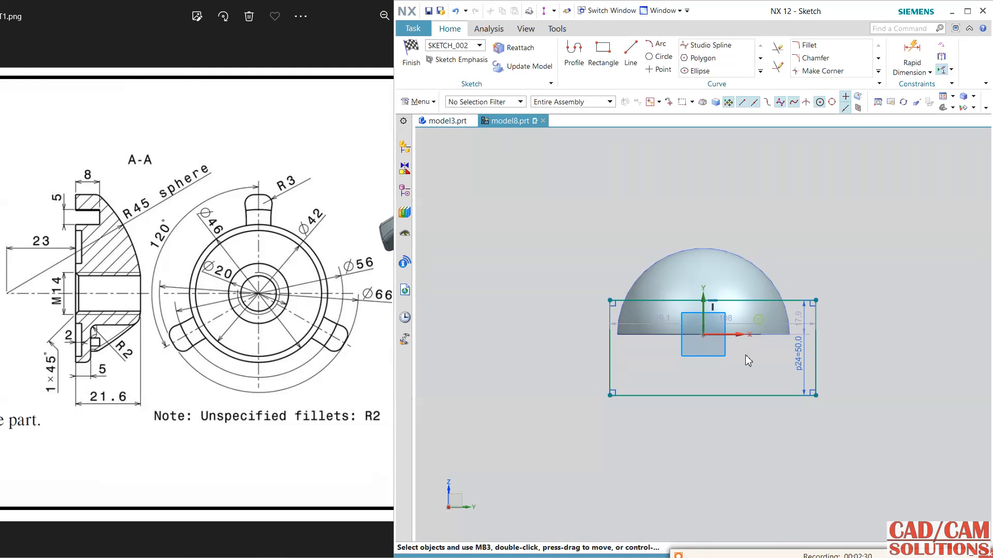
double_click(753, 324)
text(110)
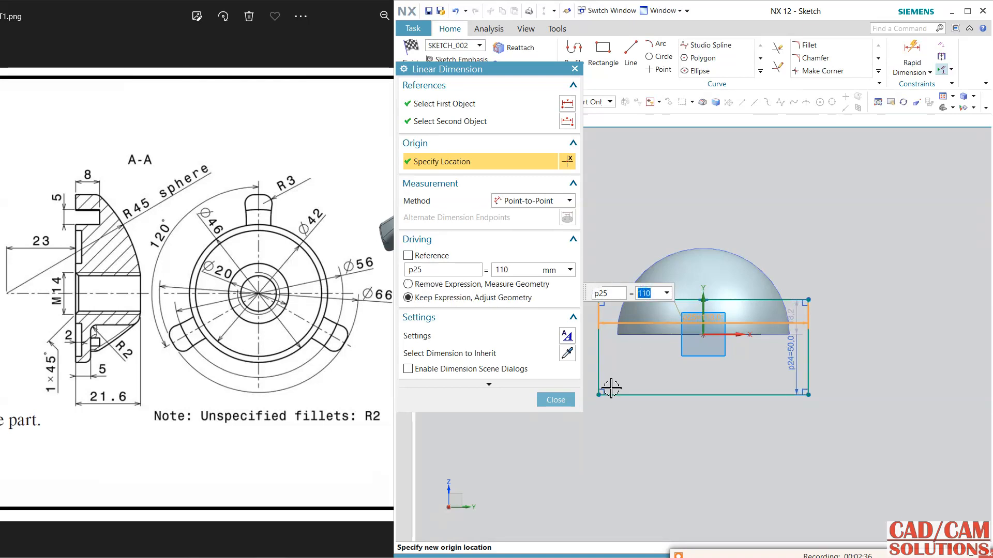
click(556, 400)
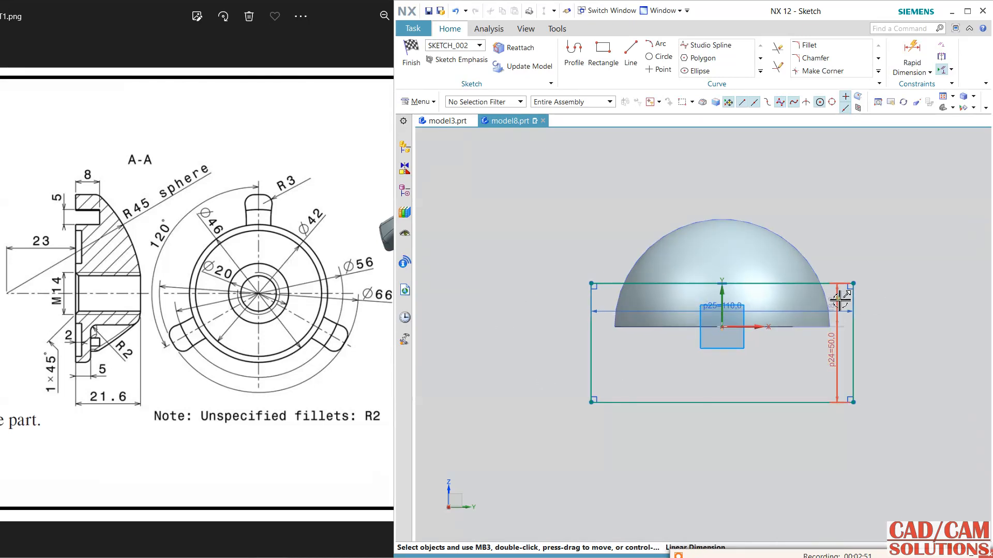
Set the distance from the hemisphere's base to the rectangle's upper edge to 28 mm and finish the sketch.
click(837, 300)
drag(838, 300, 896, 310)
click(835, 300)
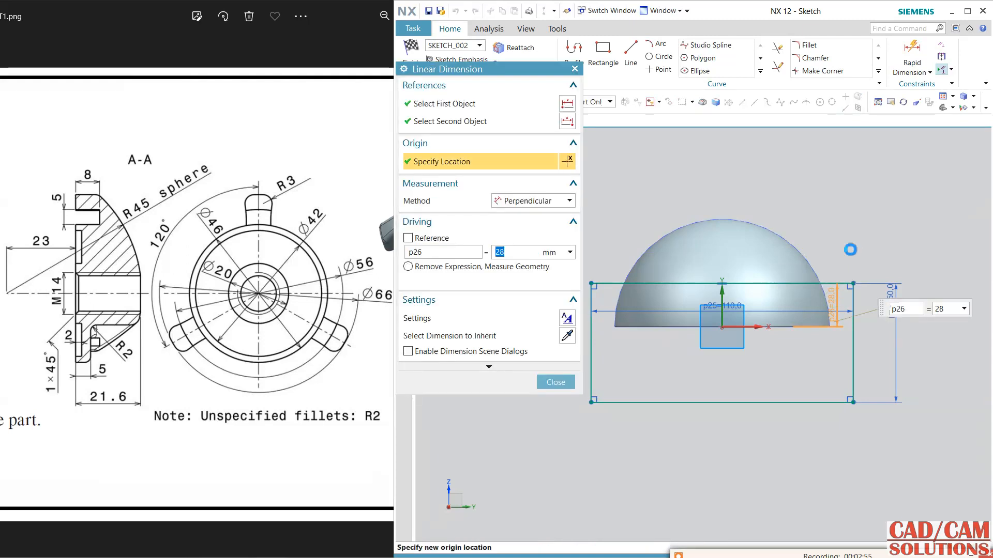
click(552, 383)
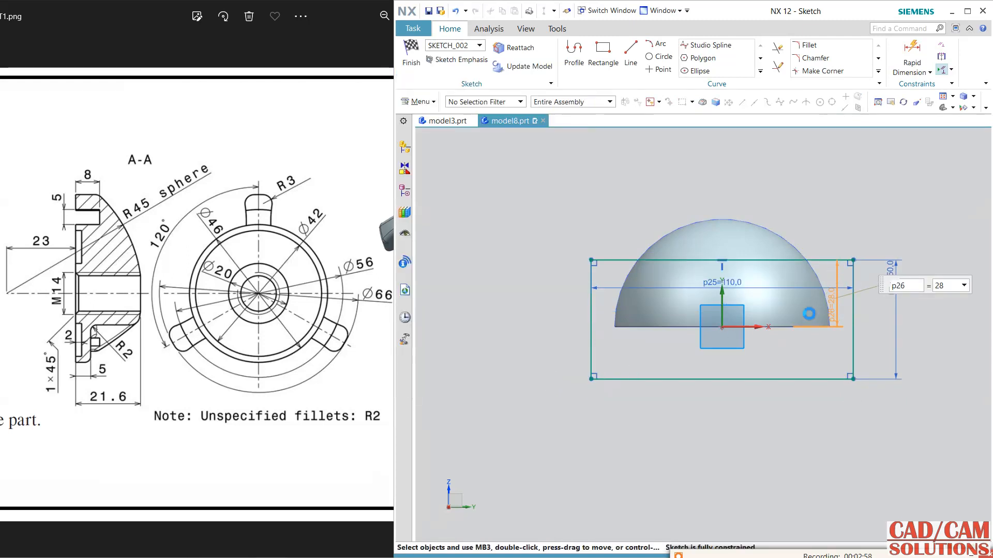
click(411, 56)
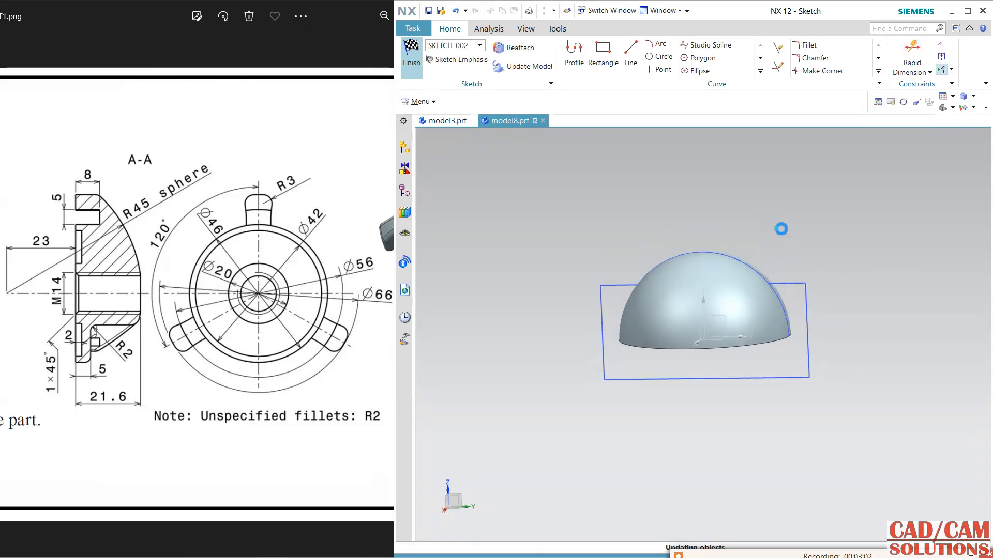
Extrude the rectangle with a symmetric value of 50 mm and subtract it from the hemisphere.
mouse_move(798, 233)
middle_down()
mouse_move(779, 213)
mouse_move(766, 233)
middle_up()
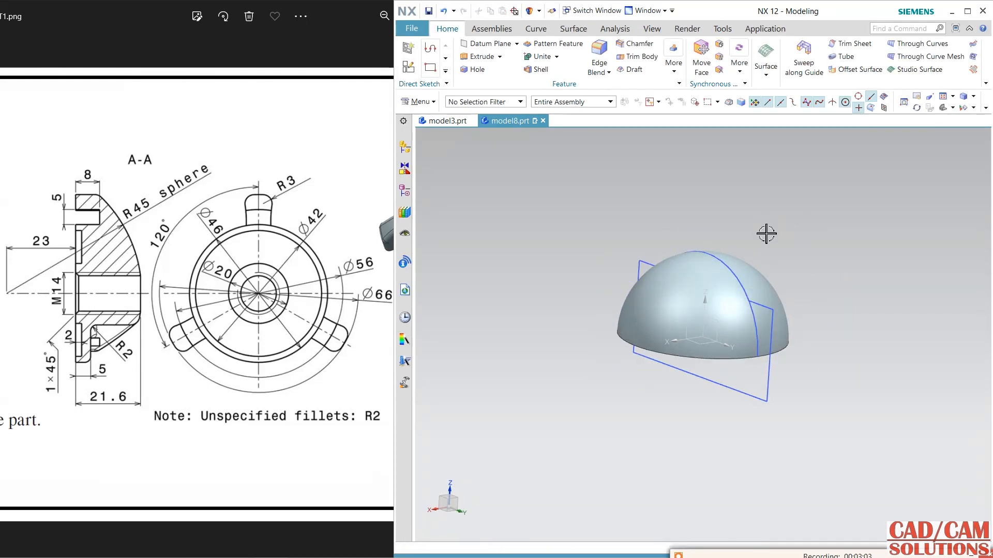
click(469, 58)
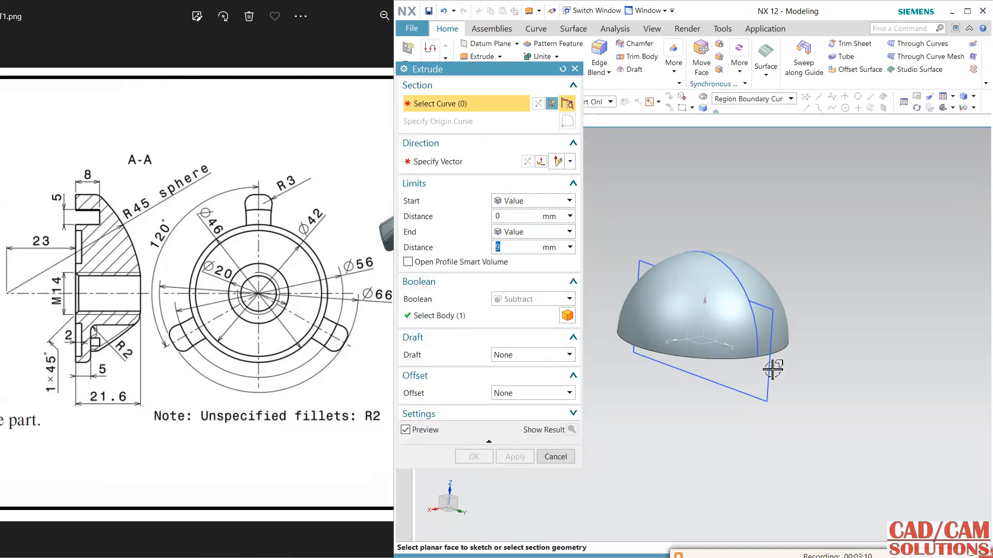
click(764, 404)
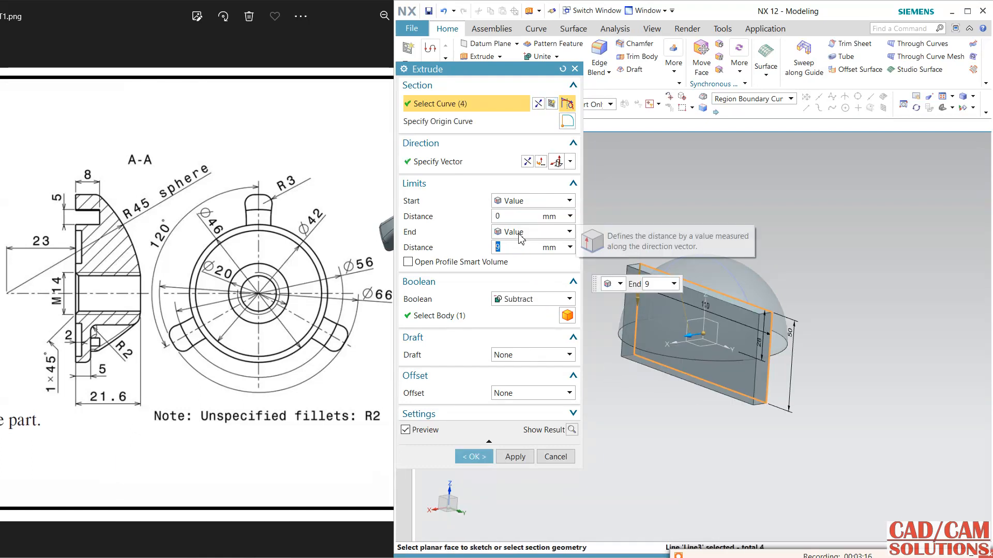
click(522, 232)
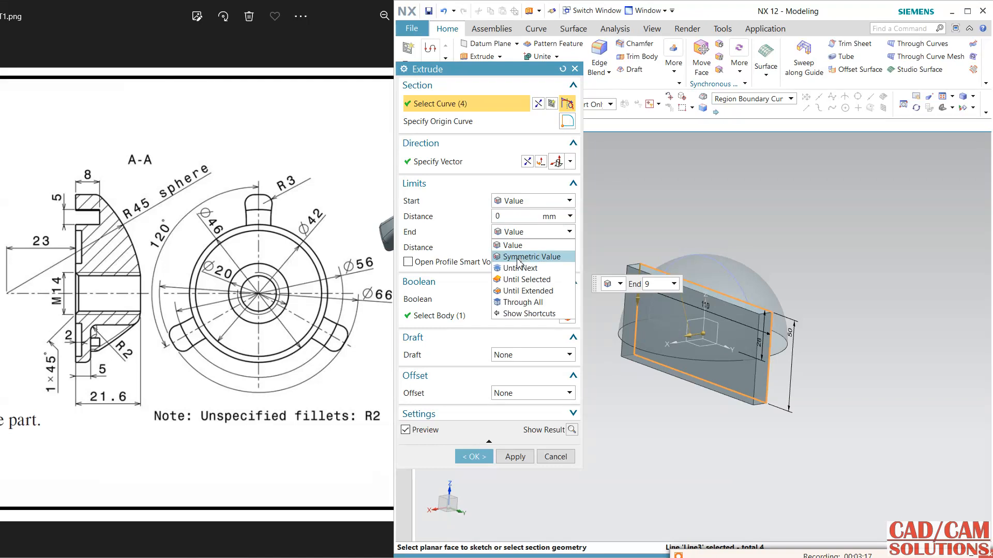
click(523, 255)
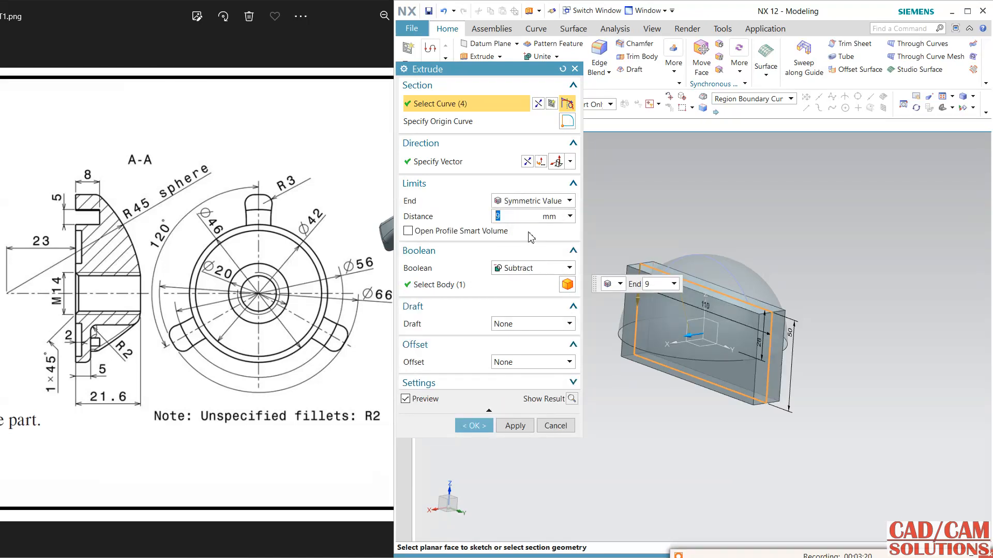
text(25)
key(Return)
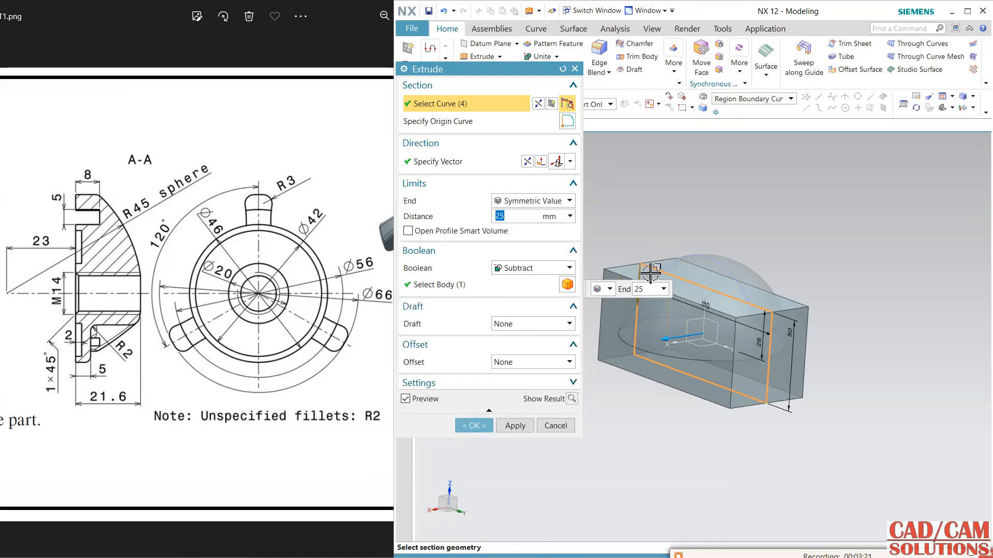
text(50)
key(Return)
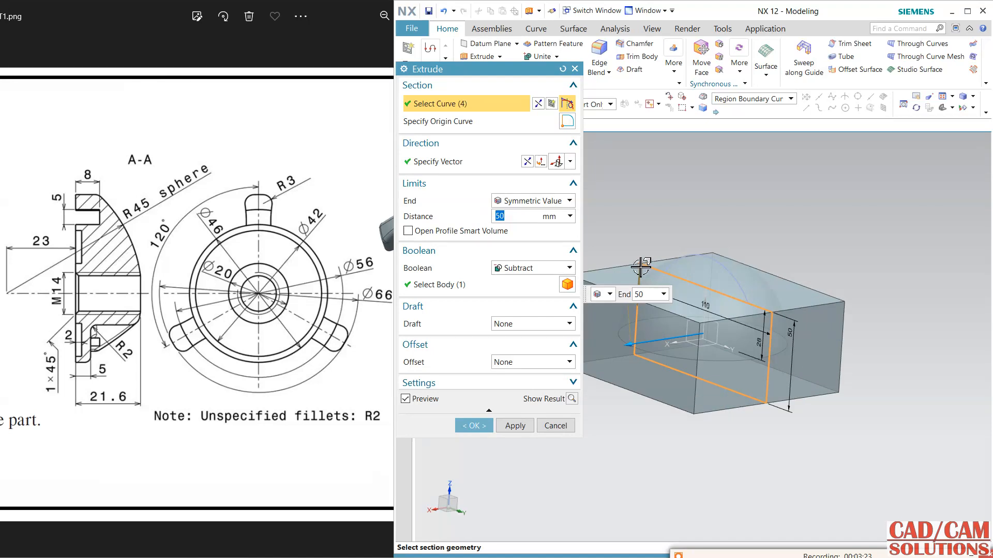
click(491, 425)
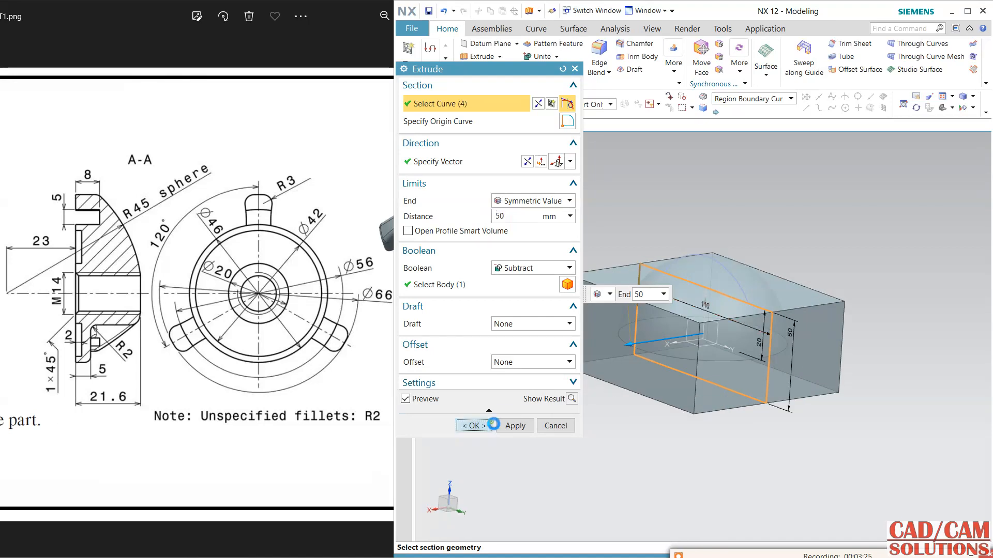
Start a sketch on the spherical cap's flat circular face, using the Y axis as the horizontal reference.
mouse_move(663, 340)
middle_down()
mouse_move(929, 324)
mouse_move(873, 324)
middle_up()
click(781, 316)
key(Escape)
middle_drag(775, 344, 780, 269)
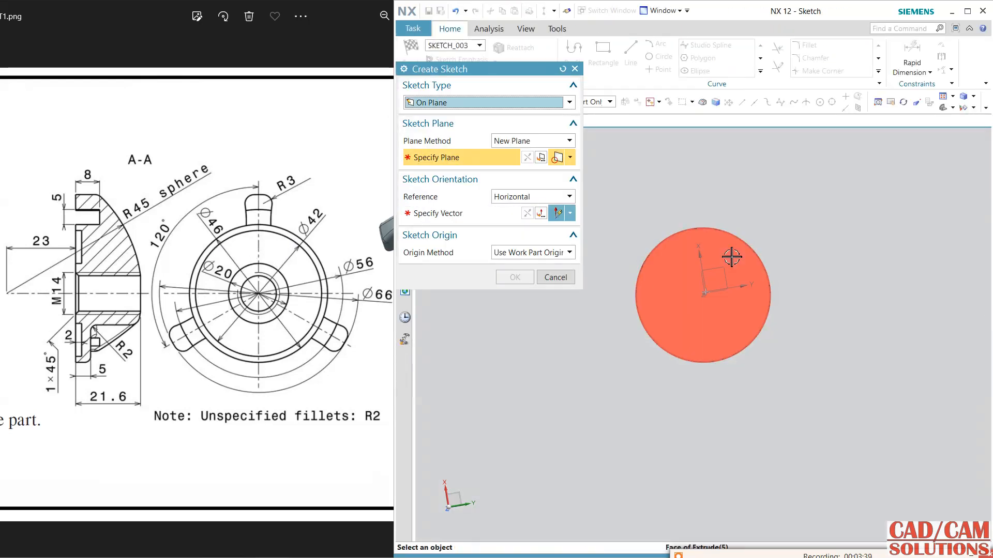
click(744, 288)
click(745, 287)
middle_click(833, 313)
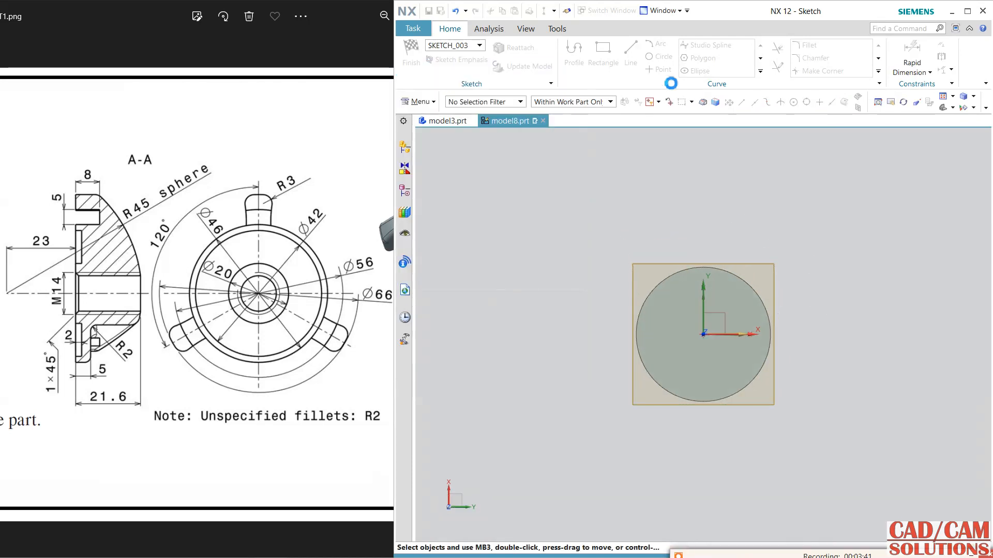
Draw a 46 mm diameter circle centred on the sketch origin and finish the sketch.
click(661, 57)
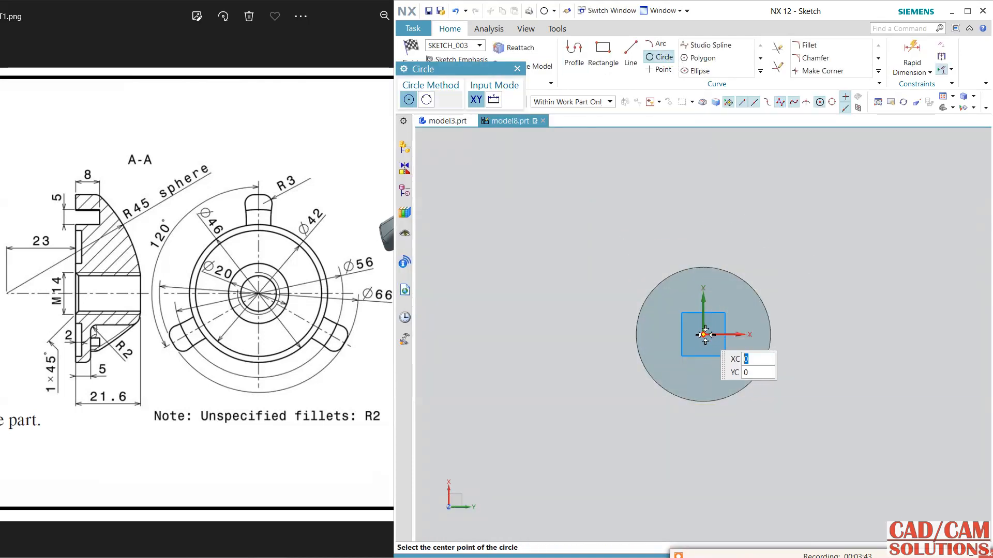
click(704, 335)
text(46)
key(Return)
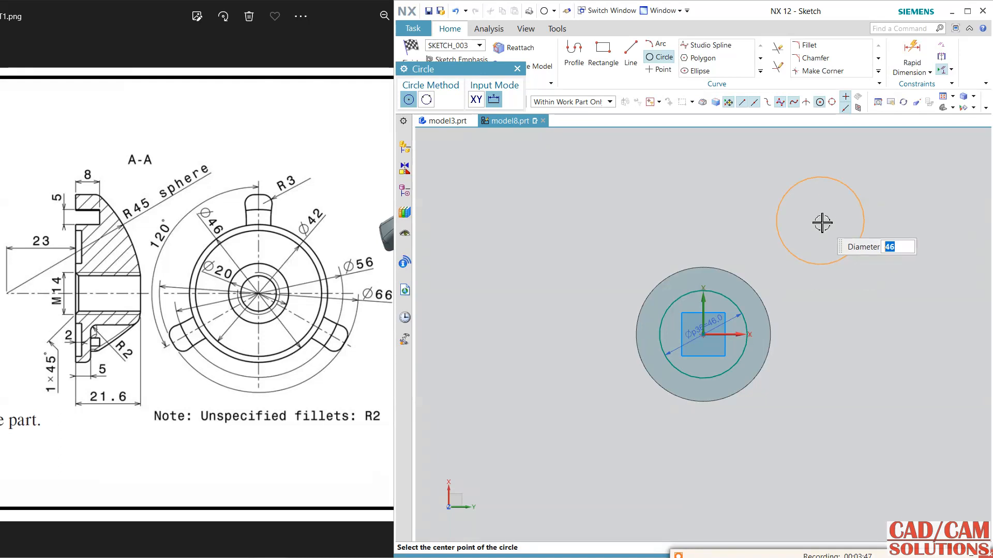
key(Escape)
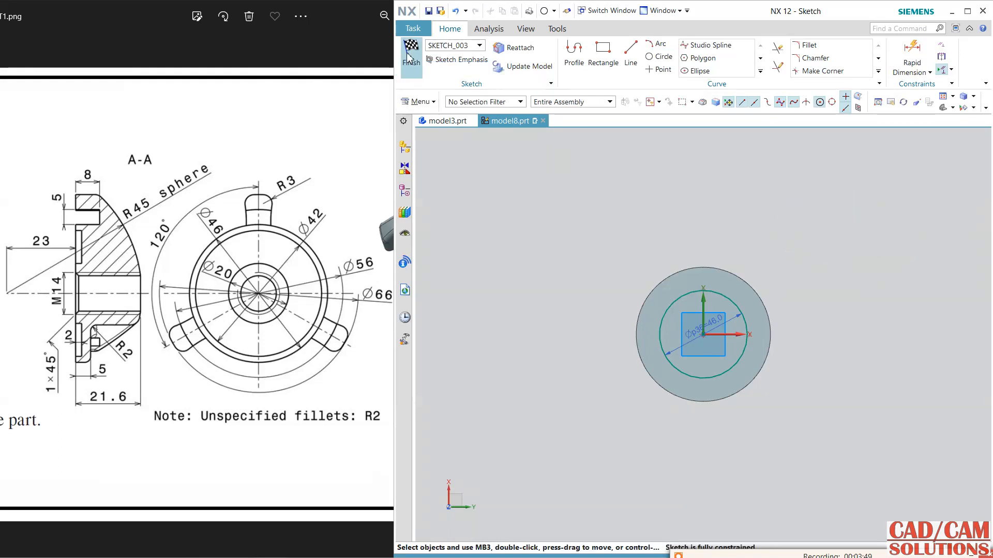
click(411, 52)
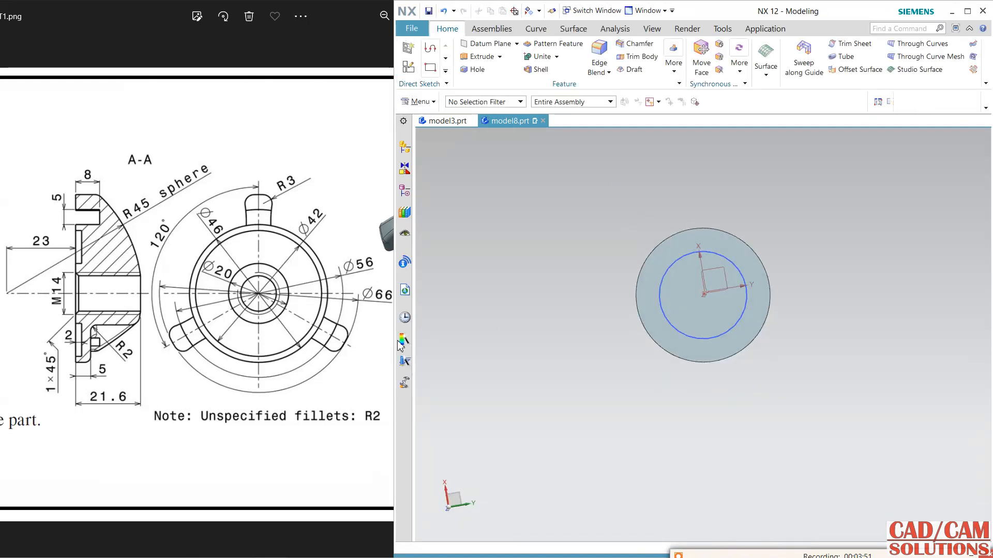
Extrude the 46 mm circle 5 mm out from the cap's flat face and unite it with the body.
click(277, 301)
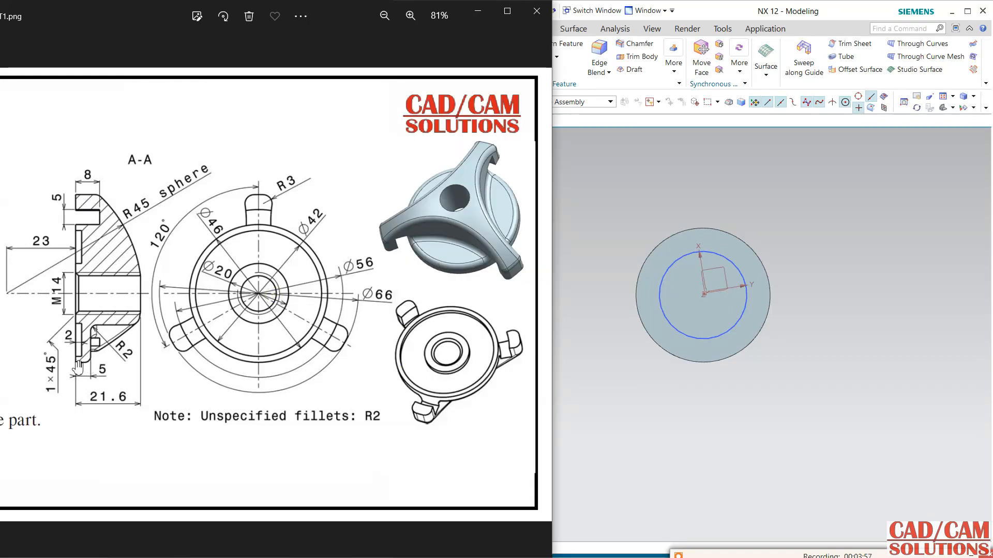
click(671, 11)
click(476, 56)
middle_drag(786, 222, 756, 250)
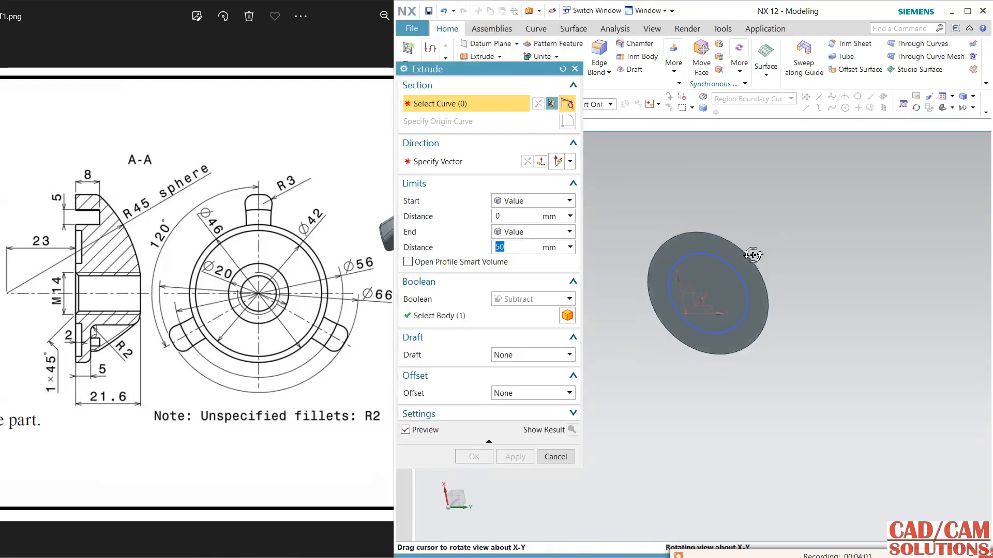
click(723, 276)
text(5)
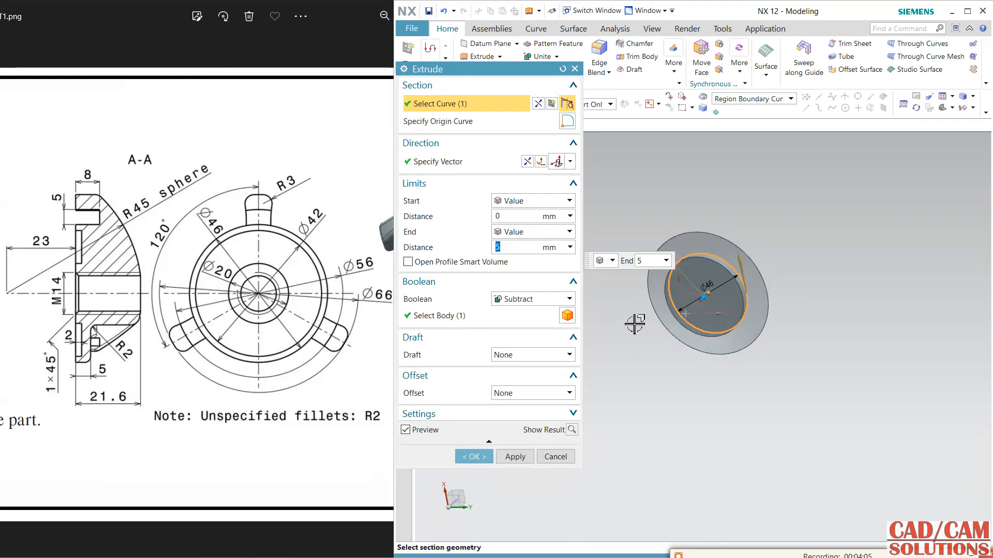
click(552, 299)
click(518, 323)
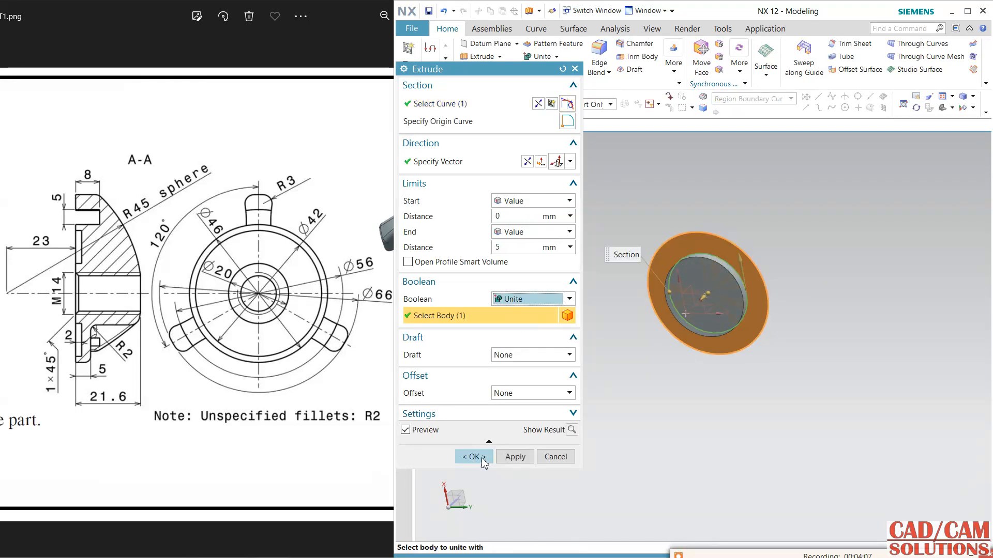
click(481, 453)
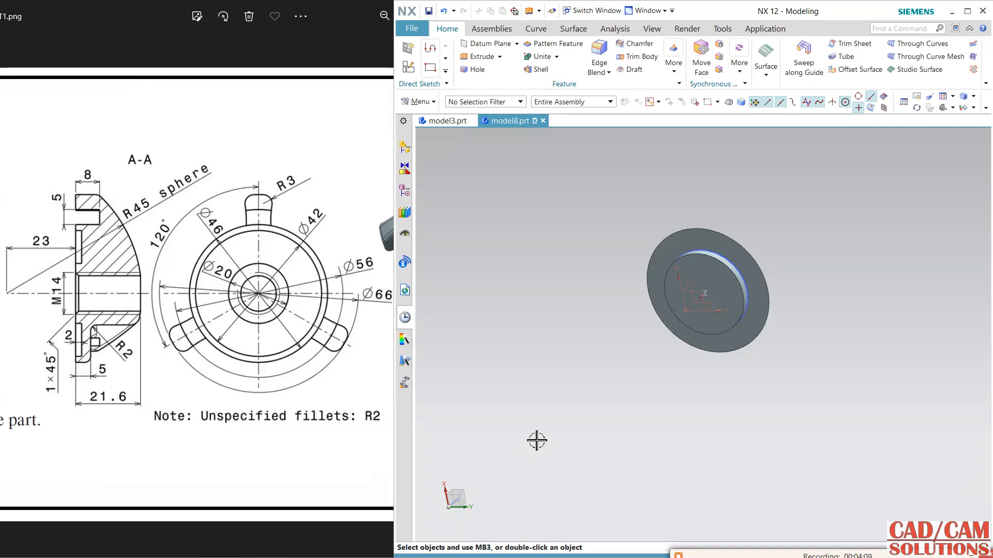
Start a sketch on the cap's flat ring face around the round boss, using the Y axis as the horizontal reference.
middle_drag(595, 327, 589, 294)
click(238, 295)
drag(238, 295, 375, 264)
click(677, 202)
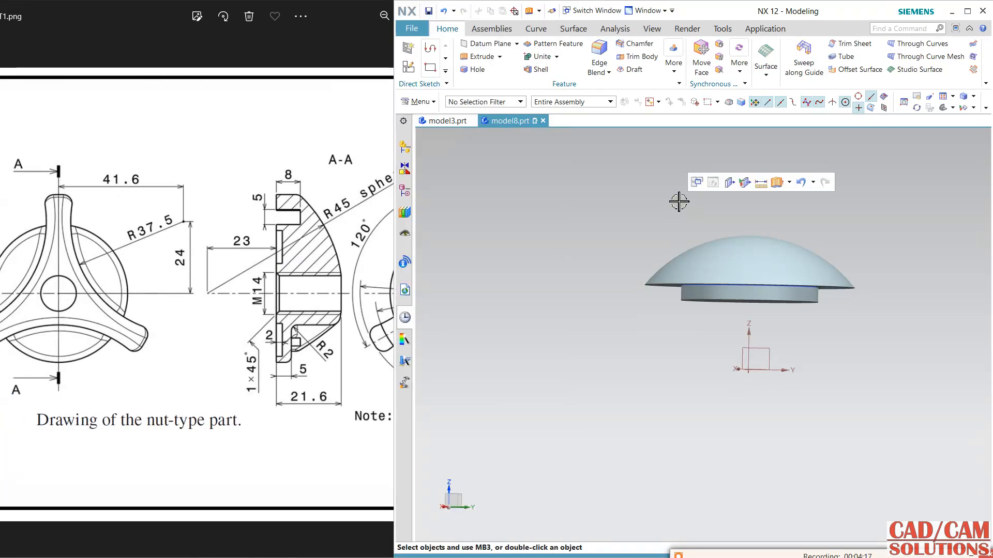
click(410, 67)
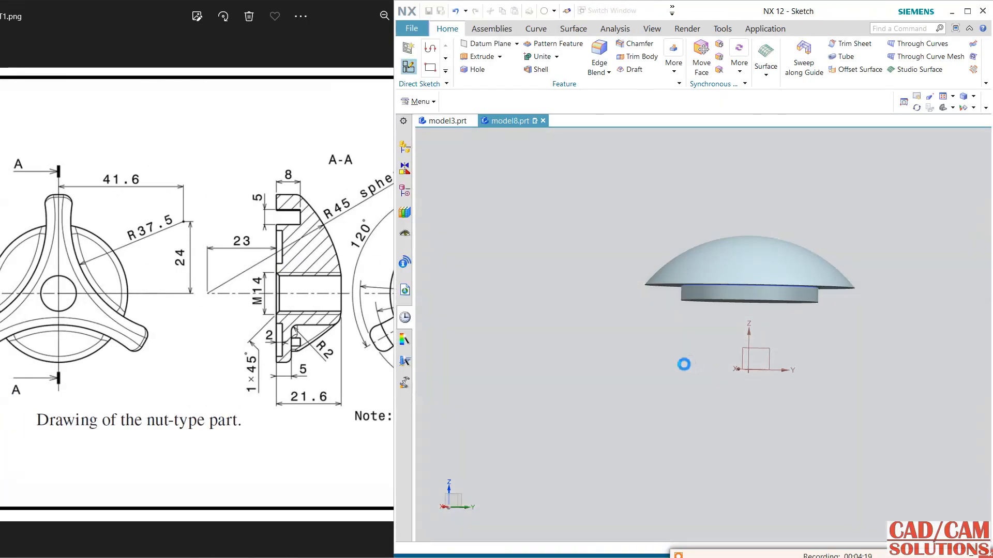
middle_drag(682, 358, 682, 319)
click(668, 347)
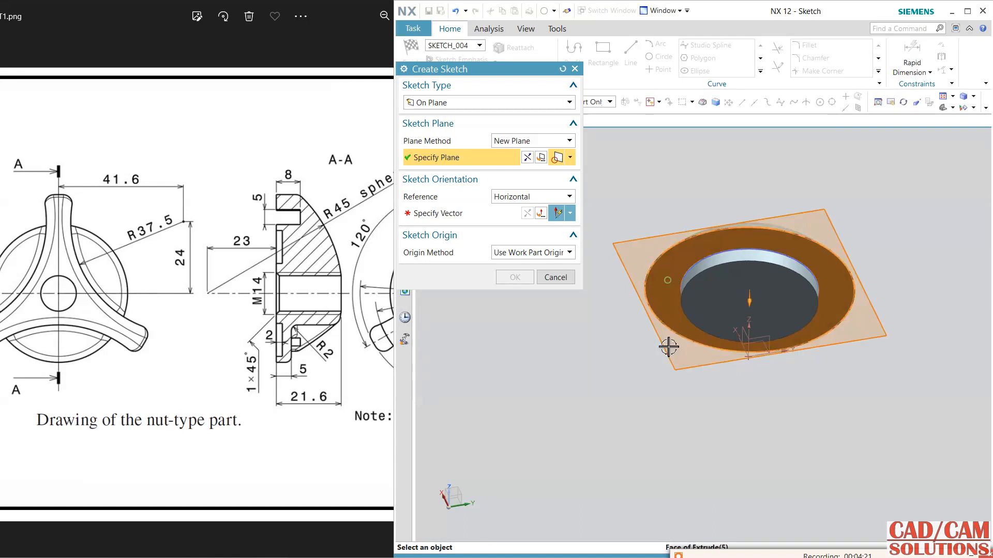
middle_drag(731, 406, 749, 366)
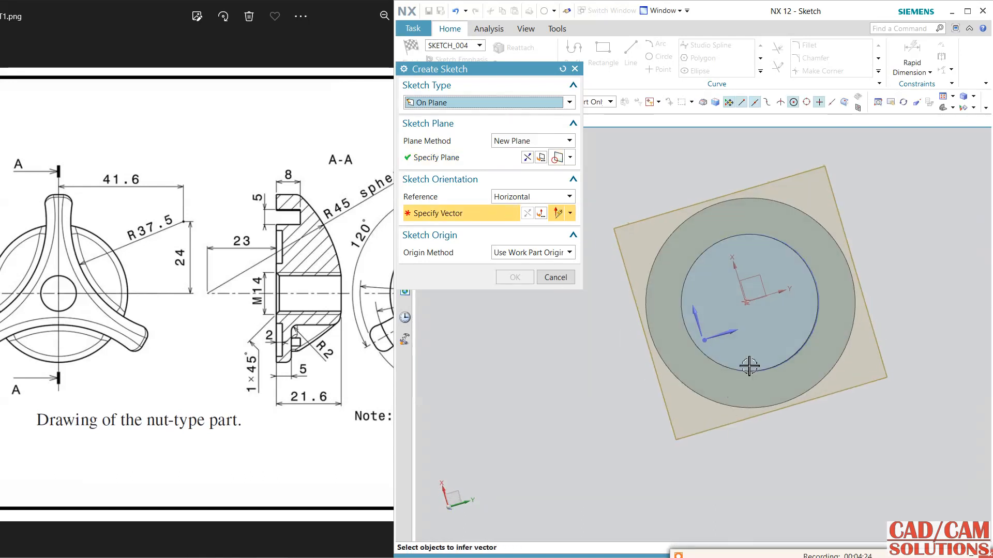
click(780, 292)
middle_click(564, 438)
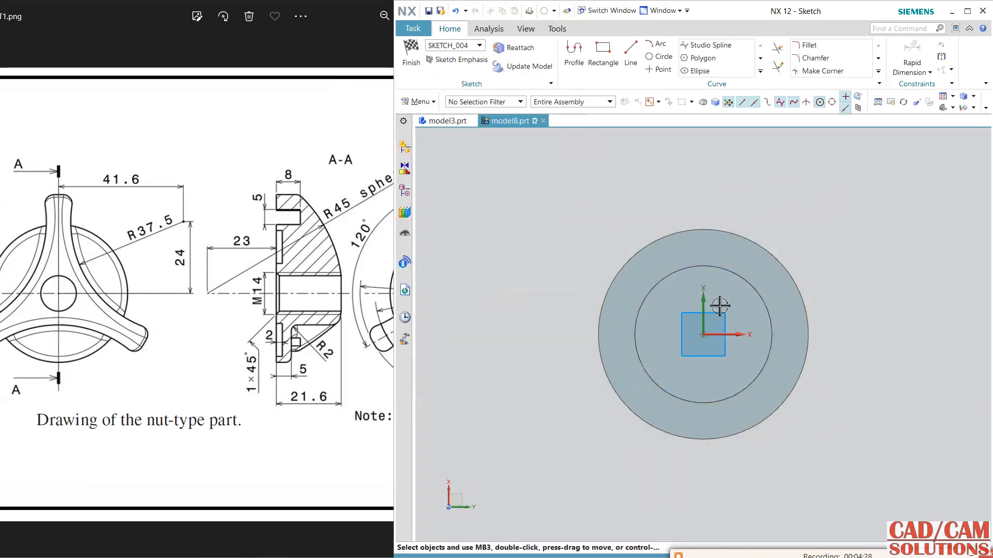
Draw a circle about 75.7 mm in diameter, centred about 42.5 mm to the right of and 36.8 mm above the sketch origin.
click(660, 58)
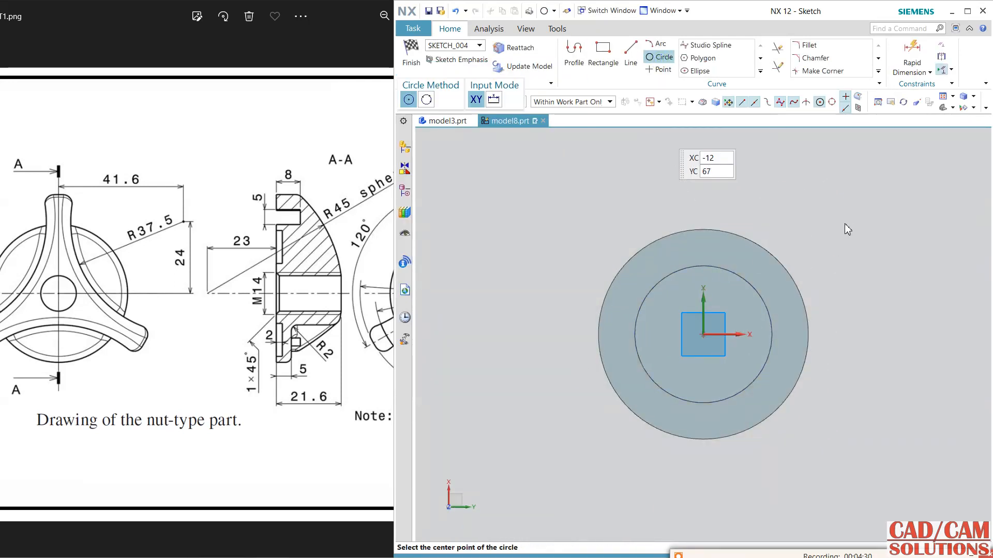
click(831, 226)
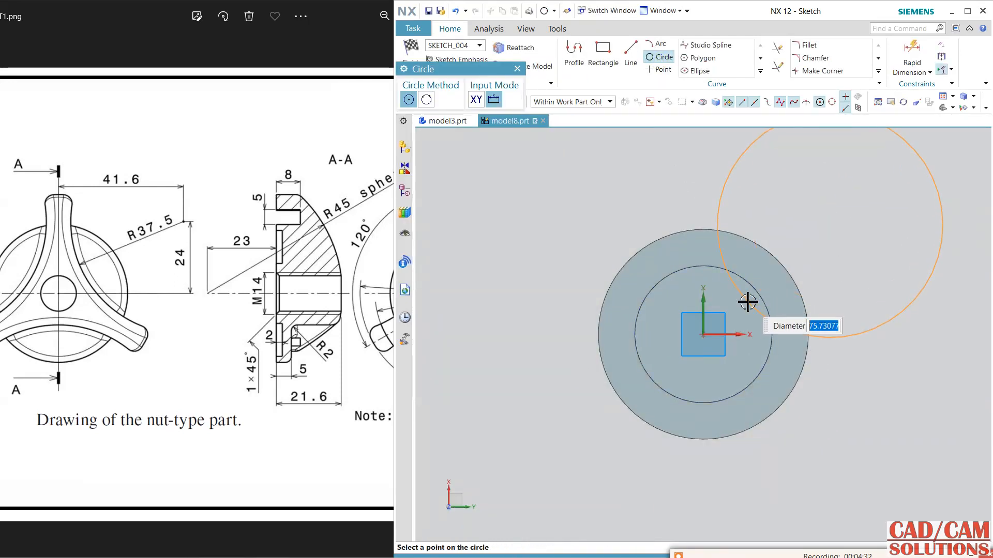
click(747, 302)
key(Escape)
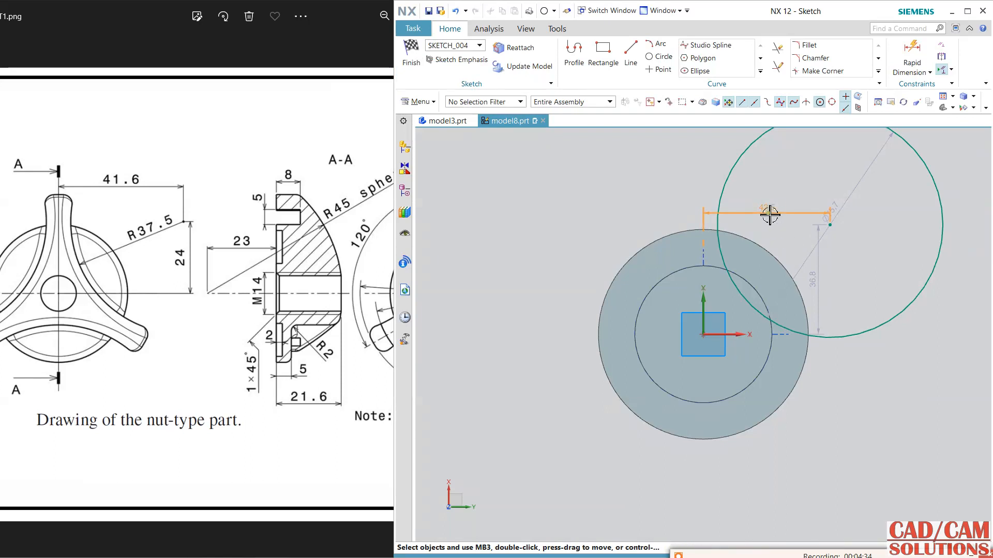
Set the circle centre's distances from the sketch origin to 41.6 mm horizontally and 24 mm vertically.
double_click(769, 215)
text(41.6)
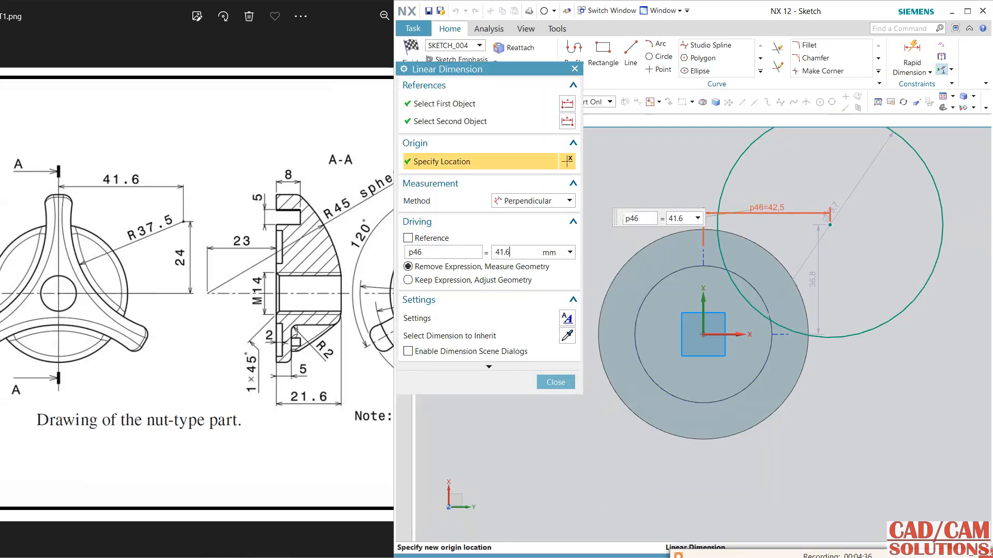
key(Return)
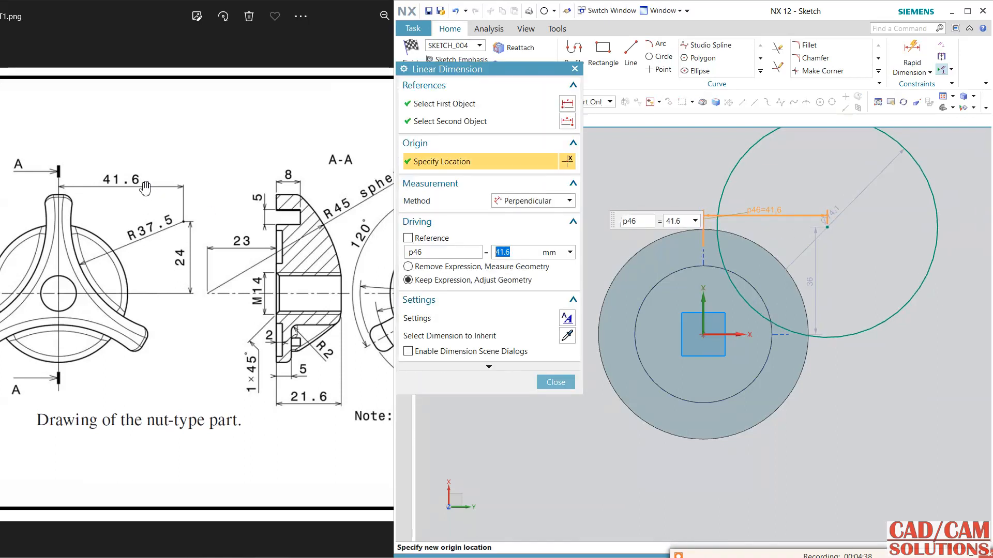
double_click(814, 283)
text(24)
key(Return)
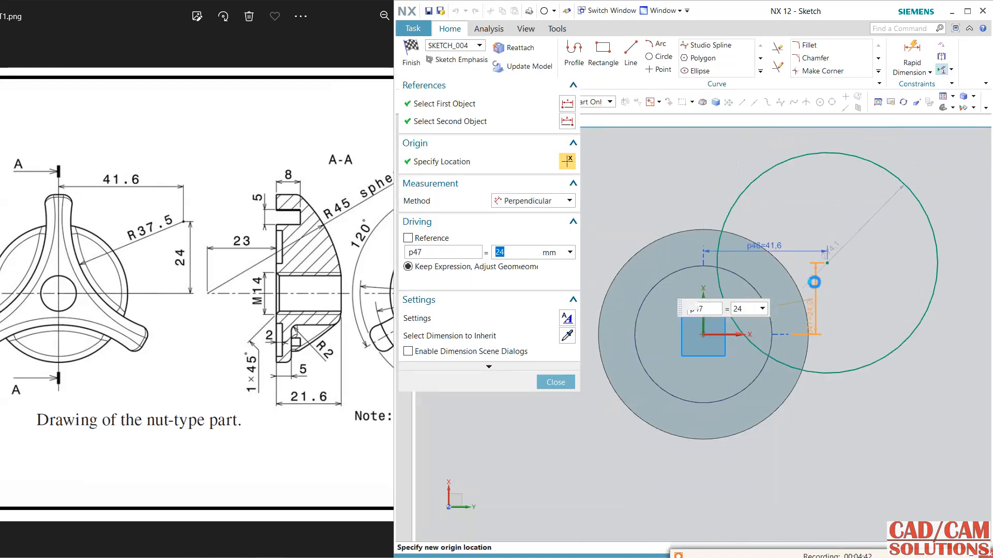
Set the large circle's diameter to 37.5*2 mm and finish the sketch.
double_click(846, 247)
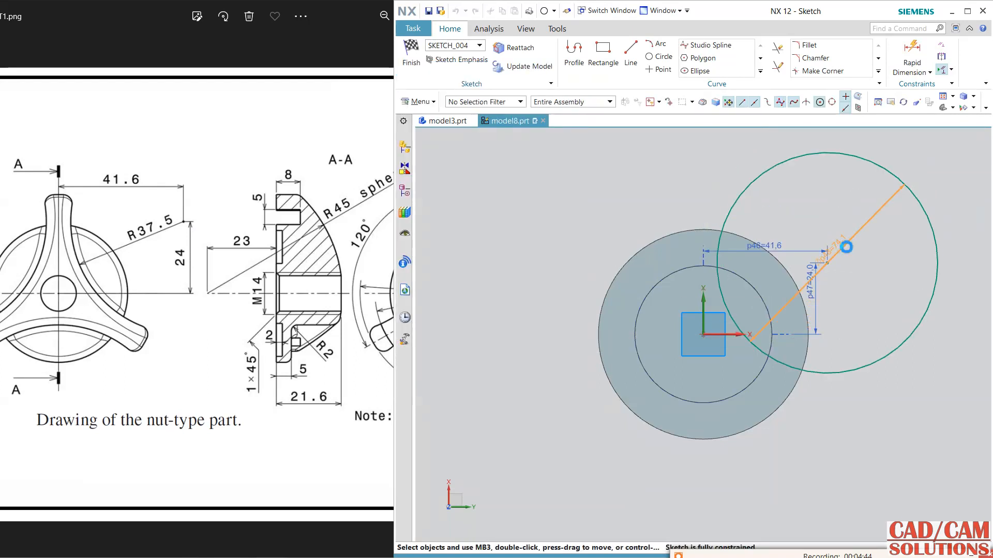
text(37.)
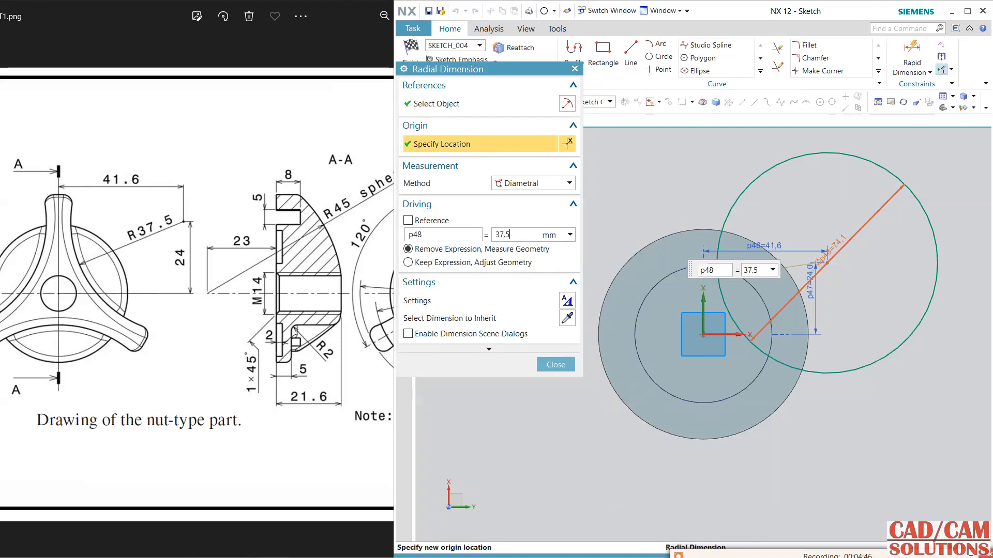
text(5*2)
key(Return)
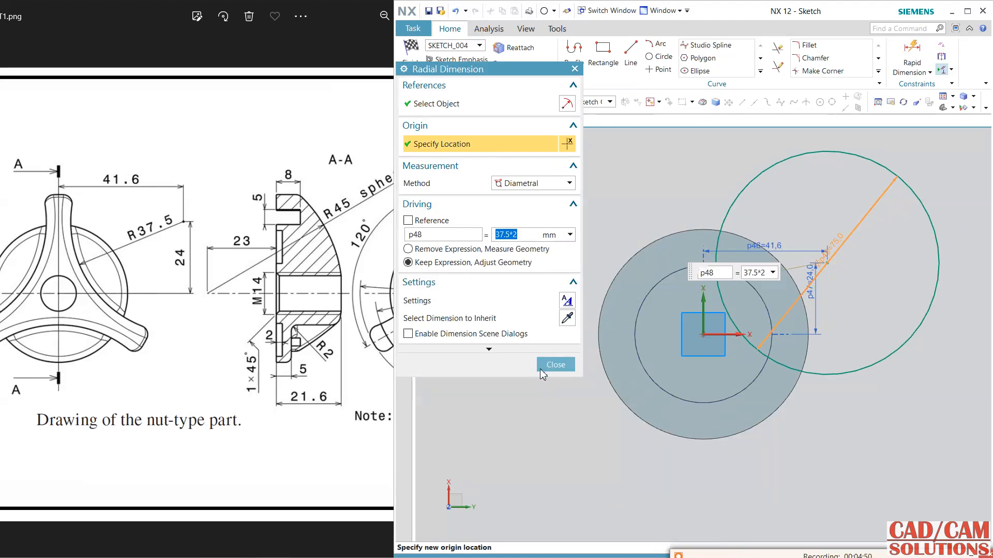
click(556, 365)
click(411, 56)
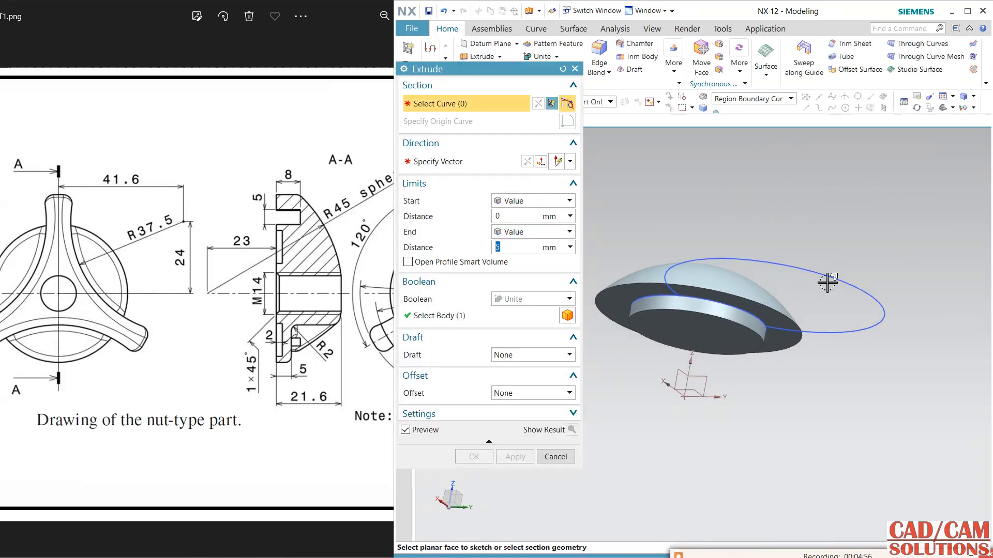
Extrude the 75 mm circle 33 mm up through the domed cap as a subtracting cut, selecting it as a single curve.
click(748, 101)
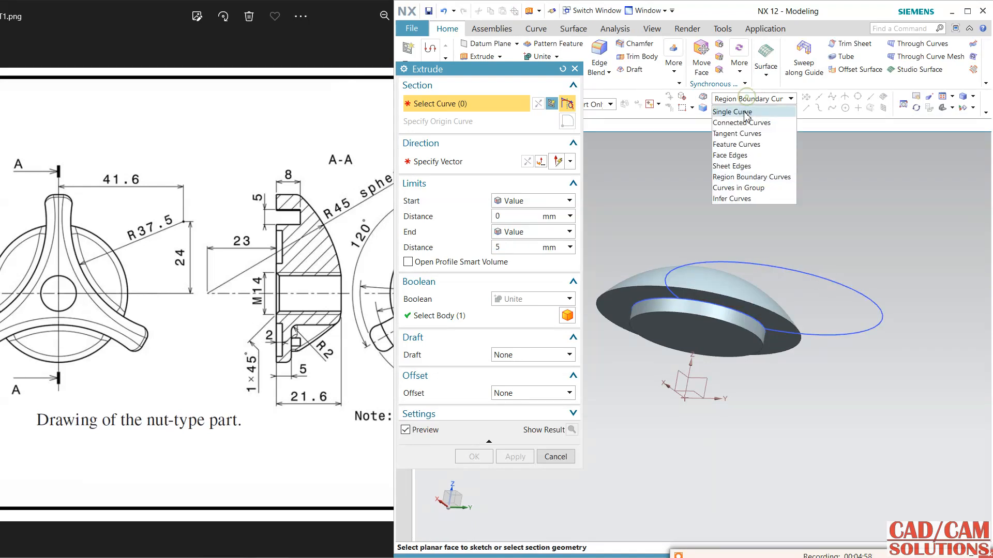
click(743, 111)
click(816, 274)
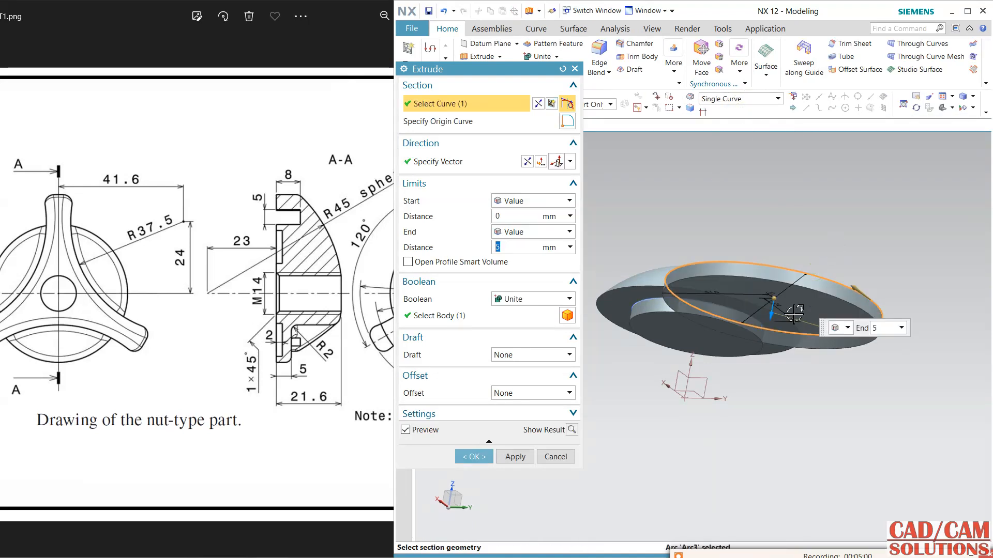
drag(805, 225, 799, 208)
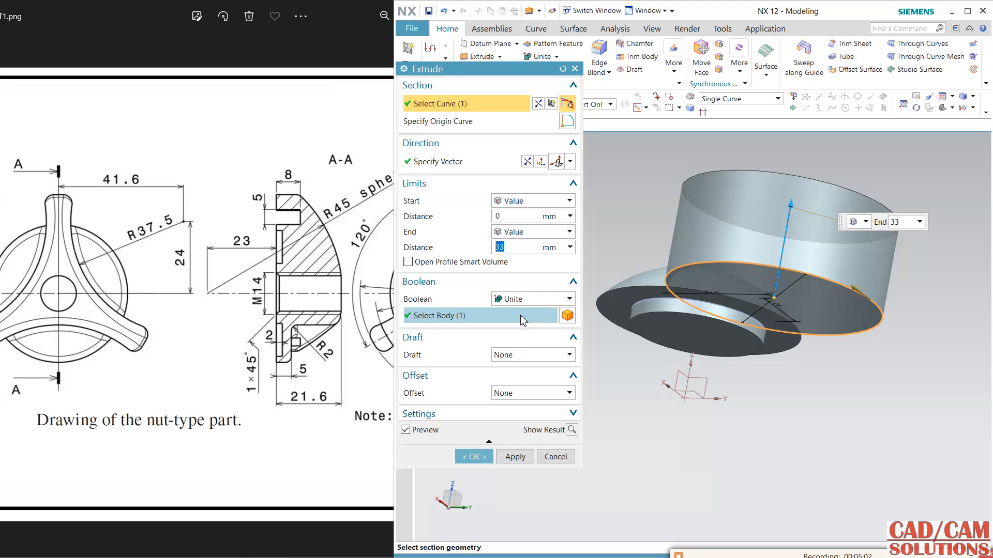
click(533, 299)
click(528, 333)
click(474, 457)
Pattern the circular cut around the Z axis with a count of 3 over a 360° span.
middle_drag(627, 430, 660, 461)
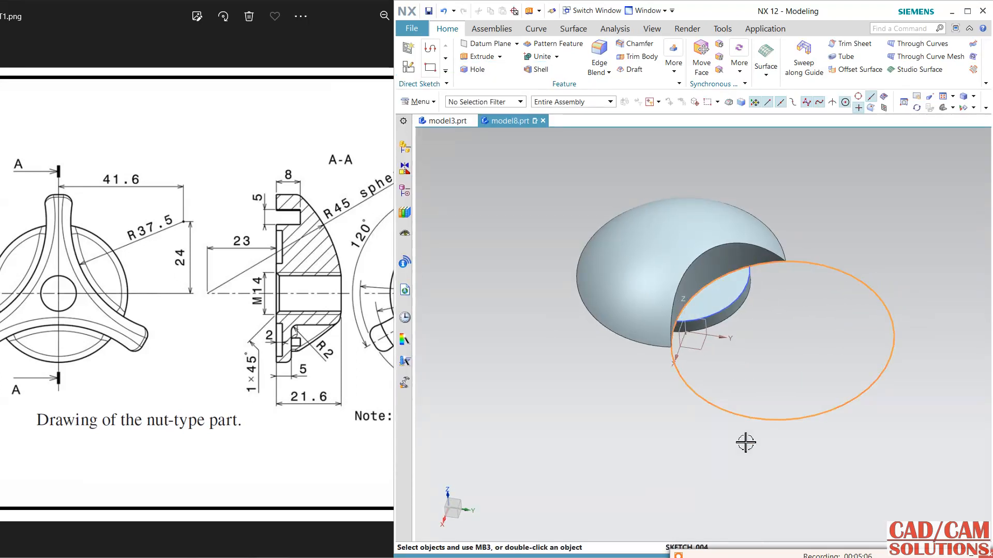
click(734, 267)
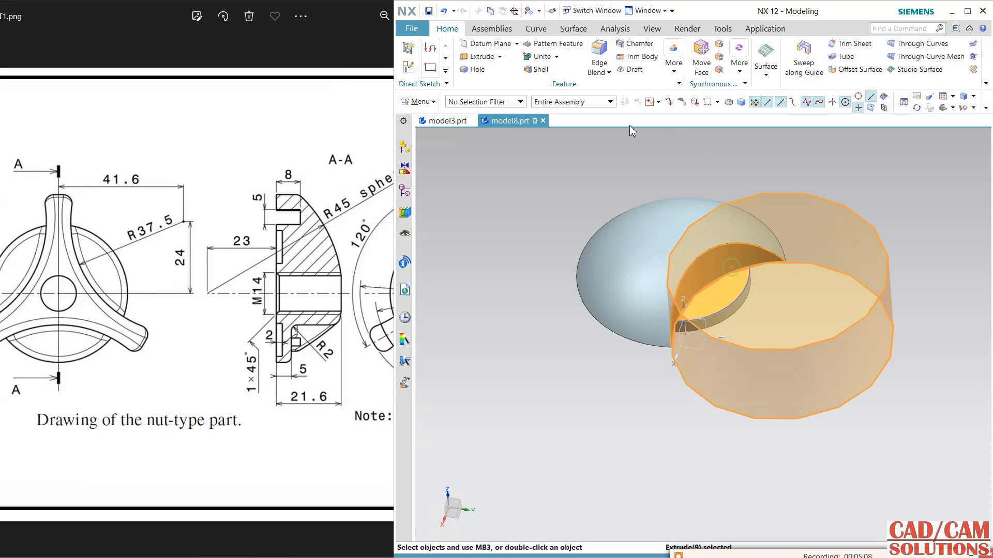
click(550, 44)
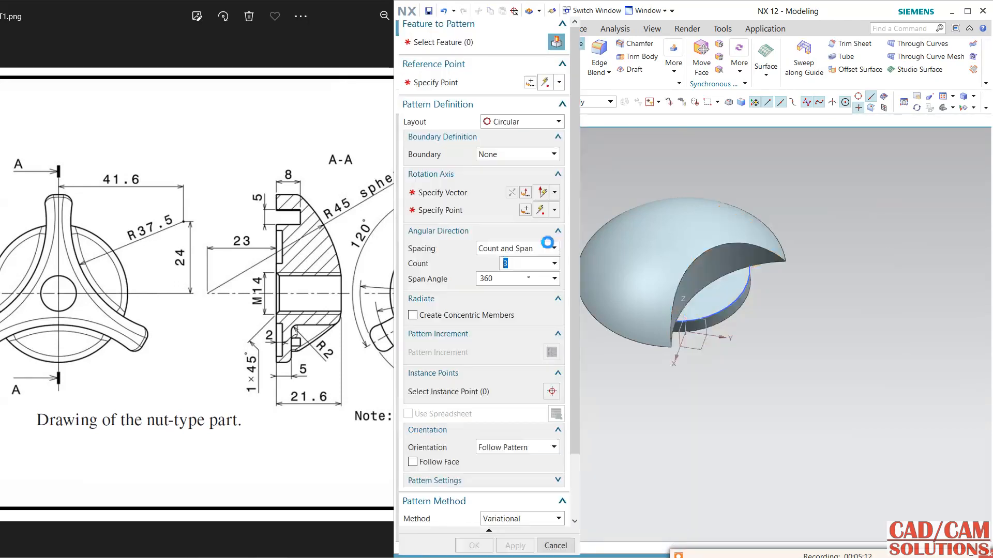
click(470, 194)
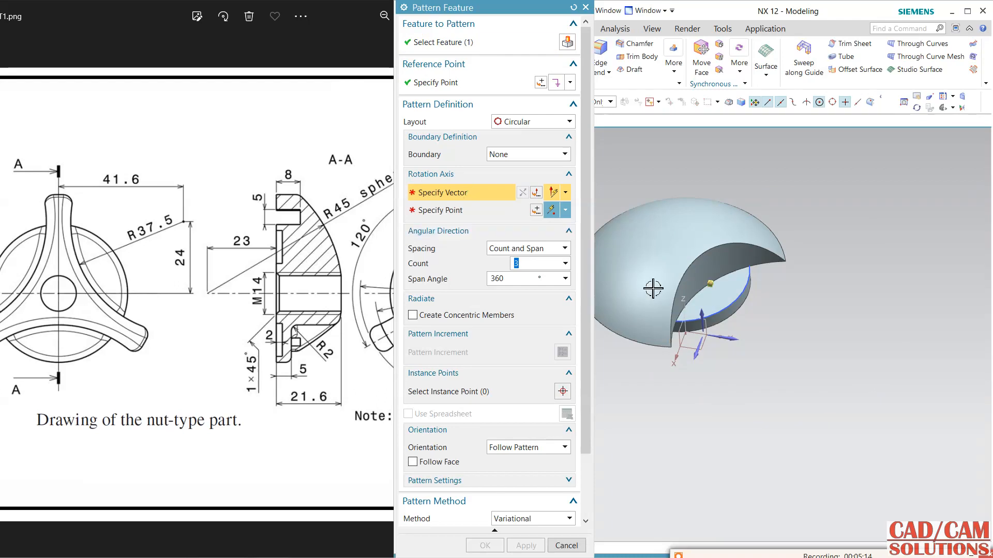
click(688, 309)
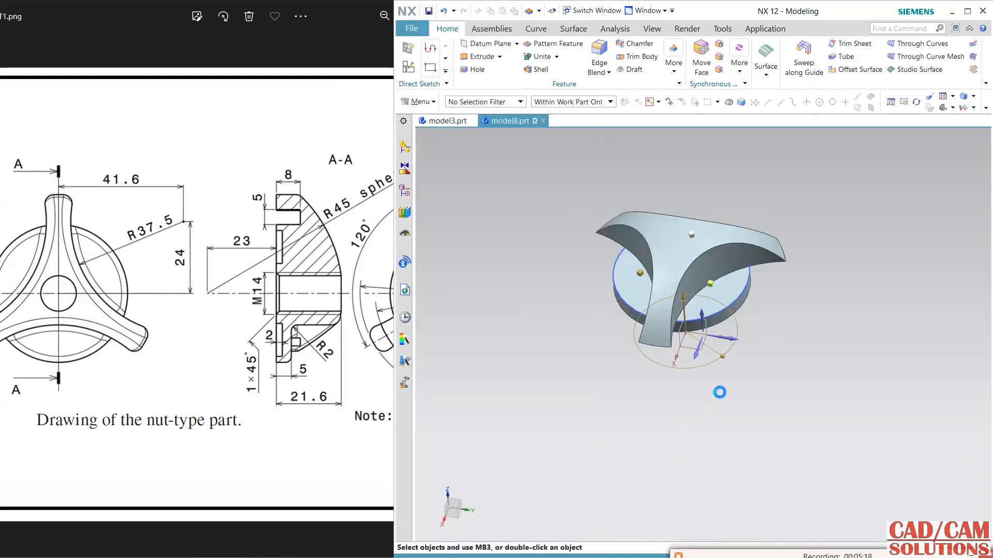
Start a sketch on the flat underside of the round boss, using the Y axis as the horizontal reference.
middle_drag(782, 317, 785, 344)
scroll(695, 312, up, 3)
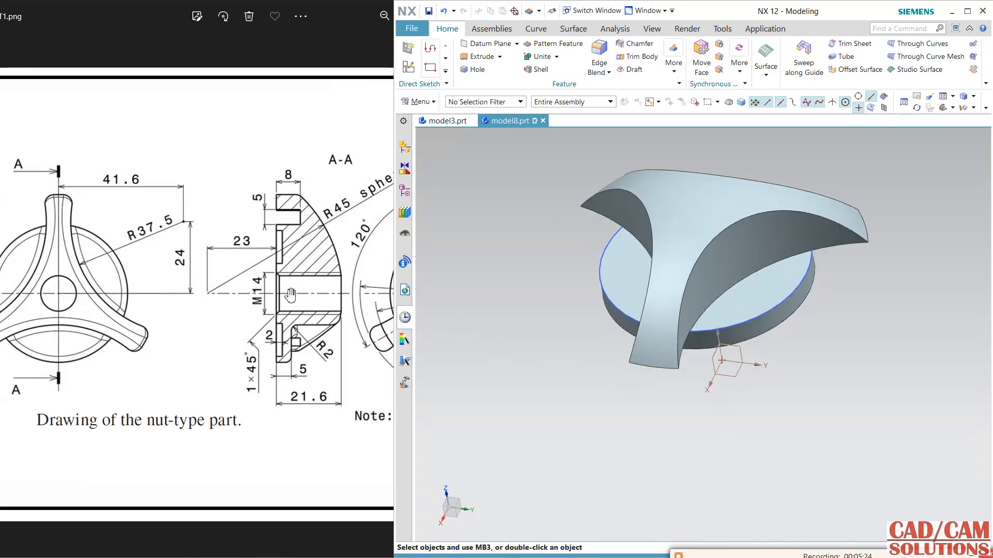
drag(309, 211, 63, 227)
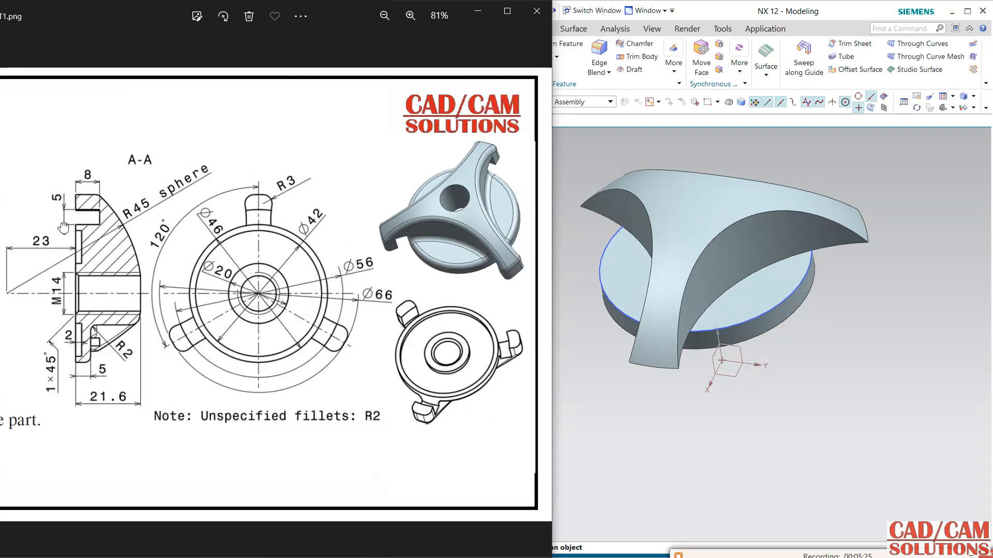
click(630, 397)
middle_drag(590, 360, 590, 277)
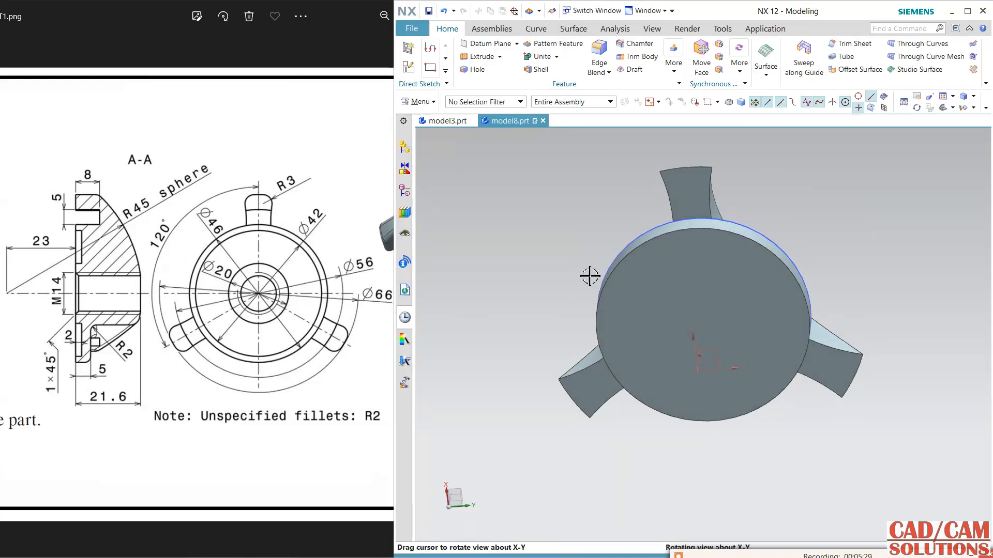
click(419, 69)
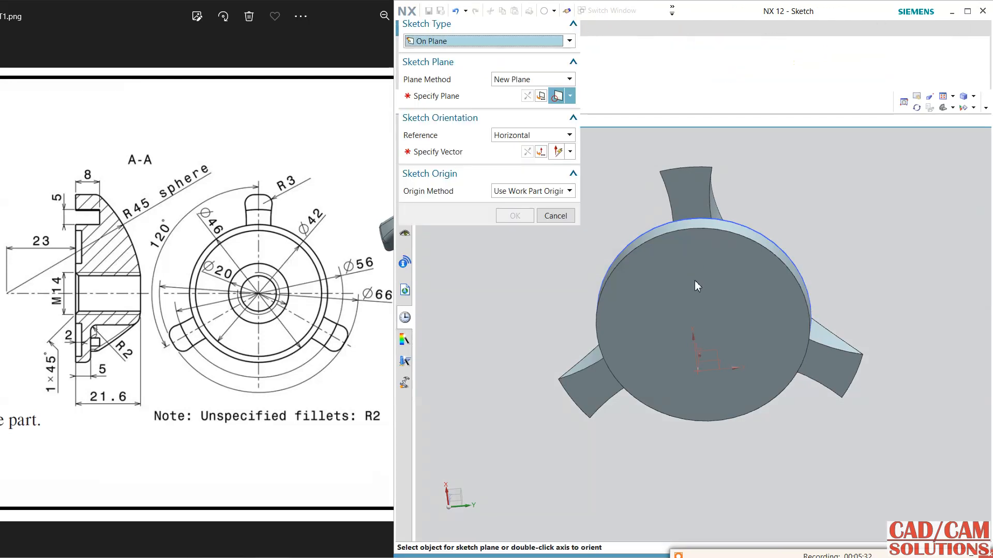
click(701, 255)
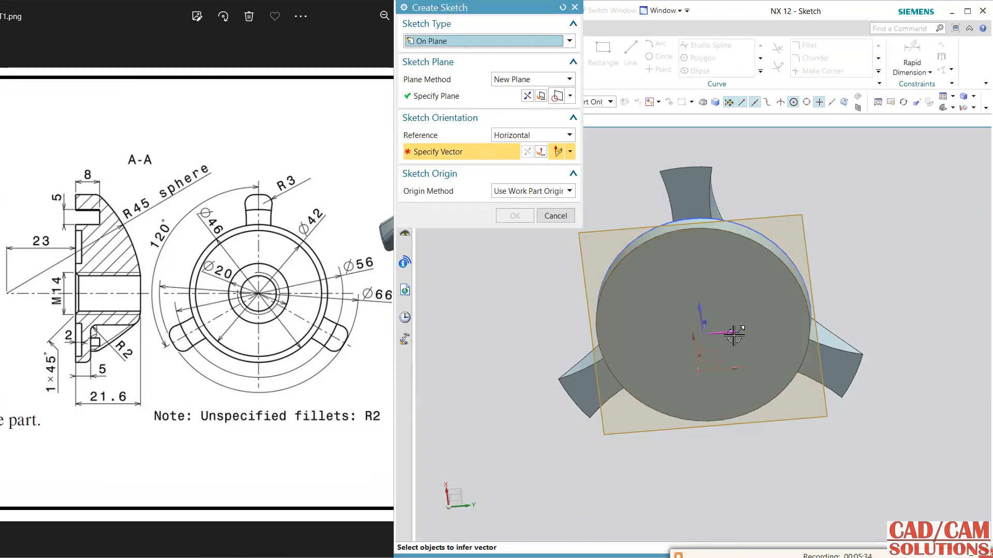
middle_click(550, 328)
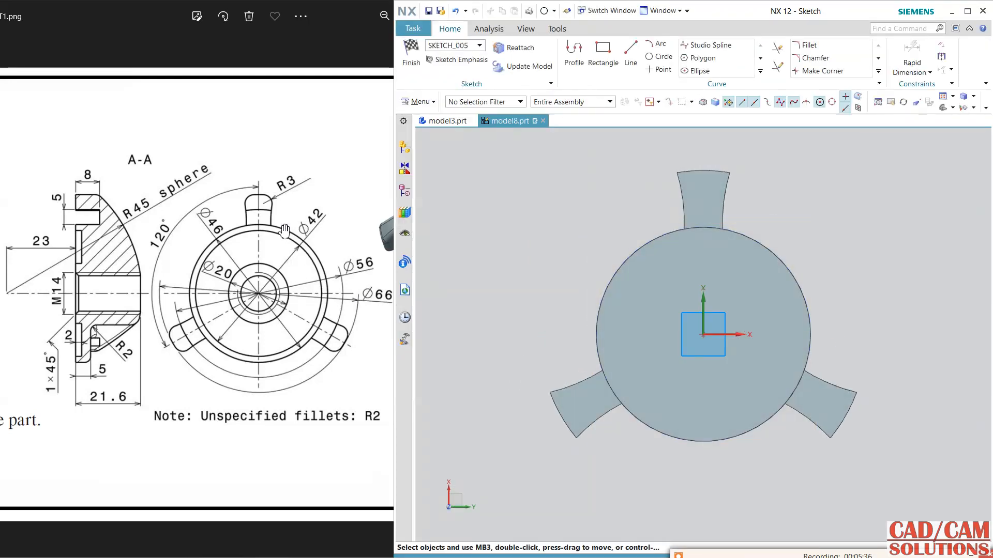
Draw a 66 mm diameter circle centred on the sketch origin and finish the sketch.
click(659, 57)
click(703, 335)
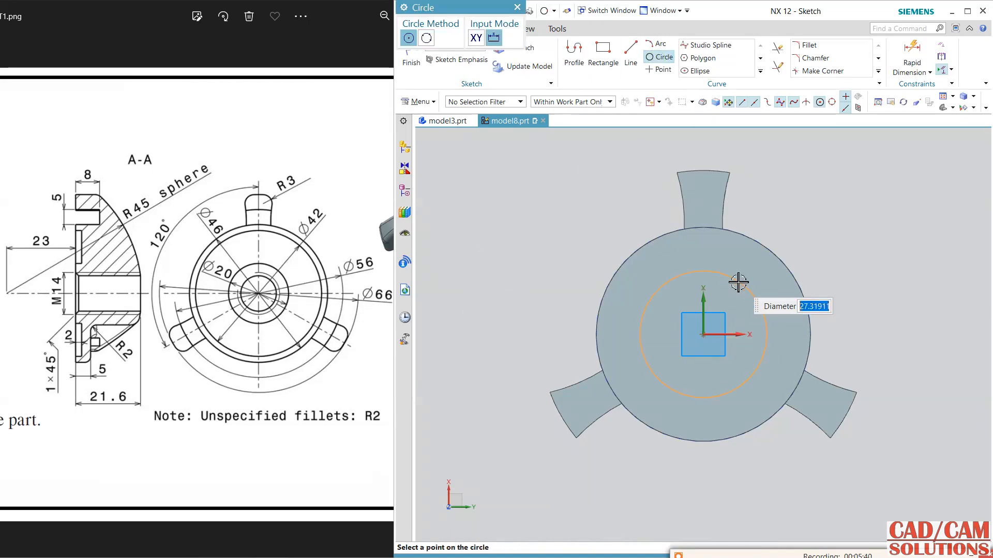
key(Return)
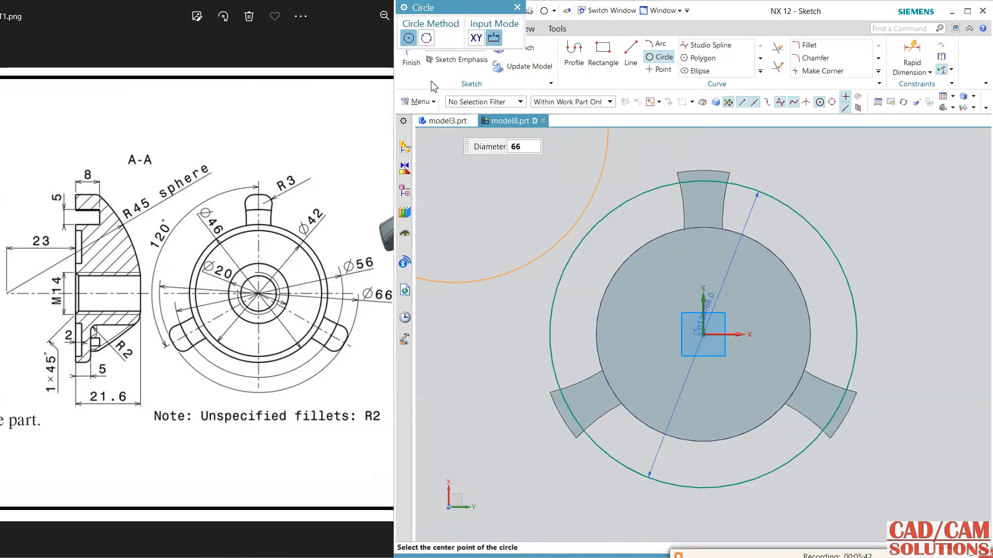
click(413, 65)
Trim the arm tips by extruding the 66 mm circle 33 mm toward the dome as a subtraction, with a two-sided offset of 0 to 5 mm.
click(481, 61)
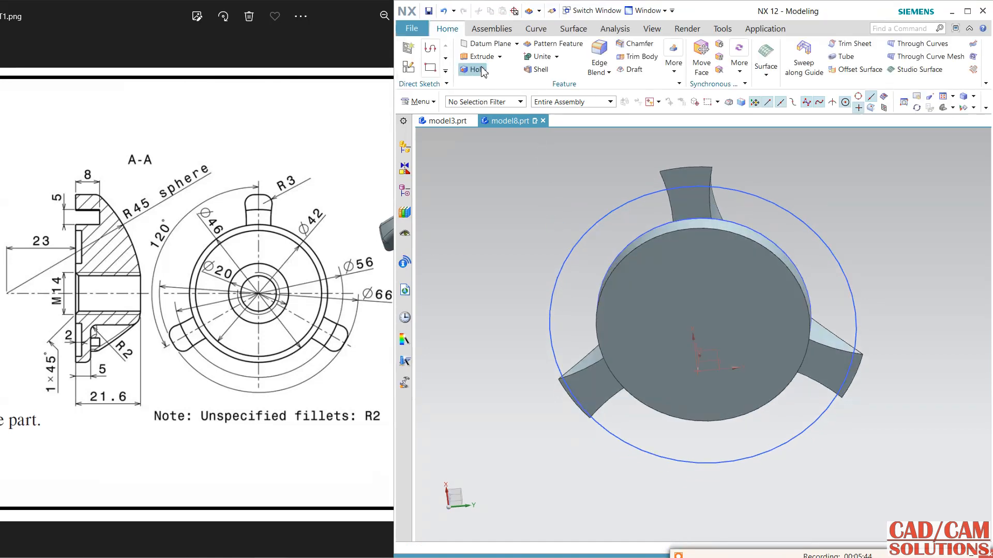
click(794, 217)
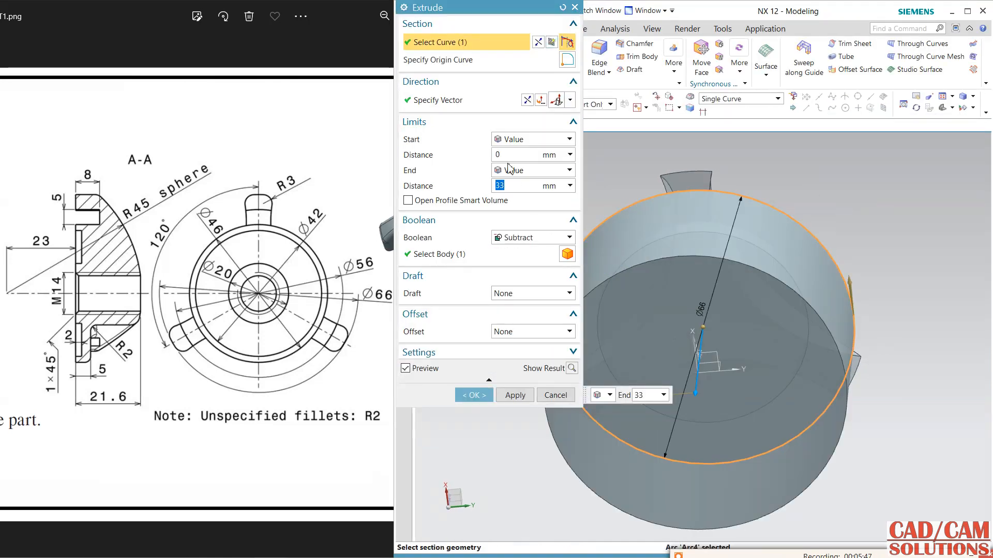
click(526, 100)
click(525, 333)
click(518, 365)
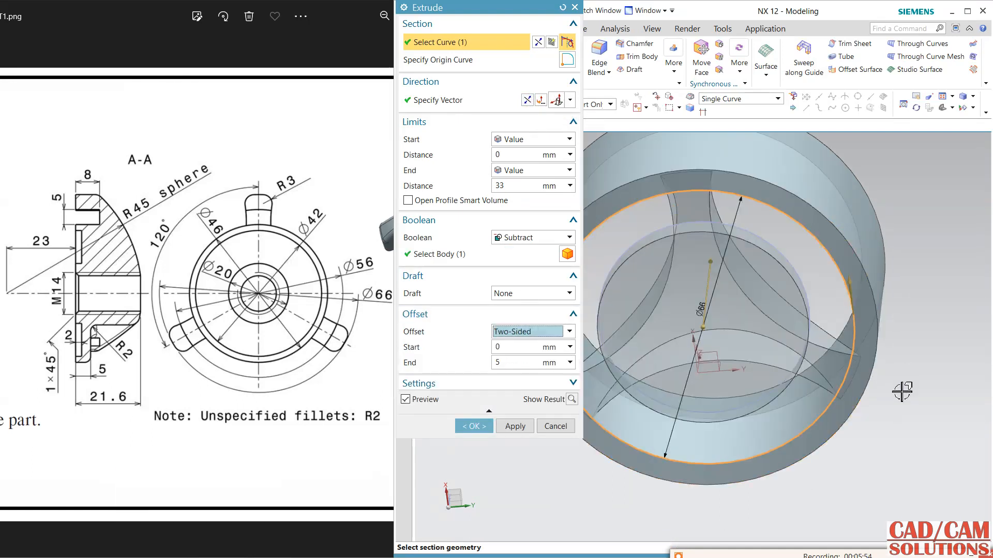
middle_drag(753, 213, 760, 318)
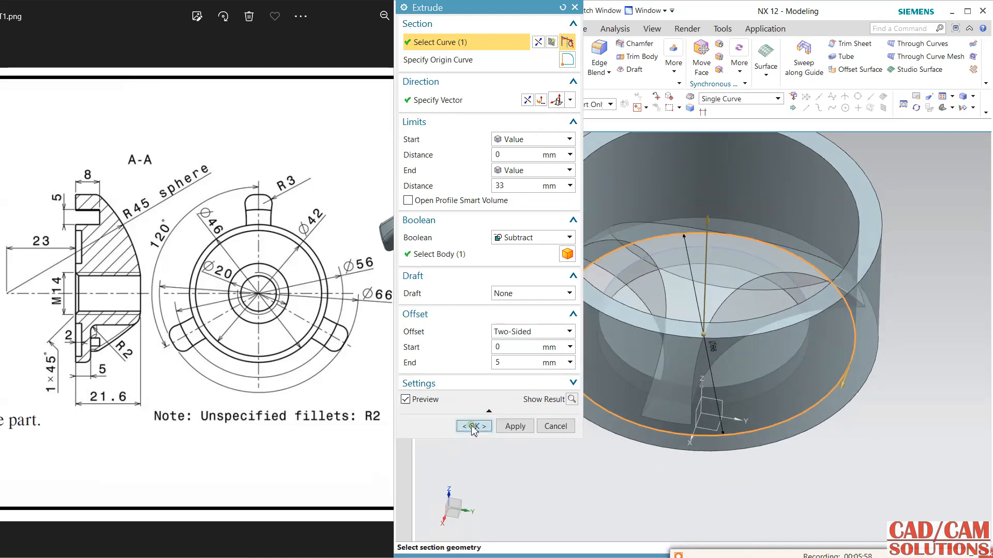
click(470, 427)
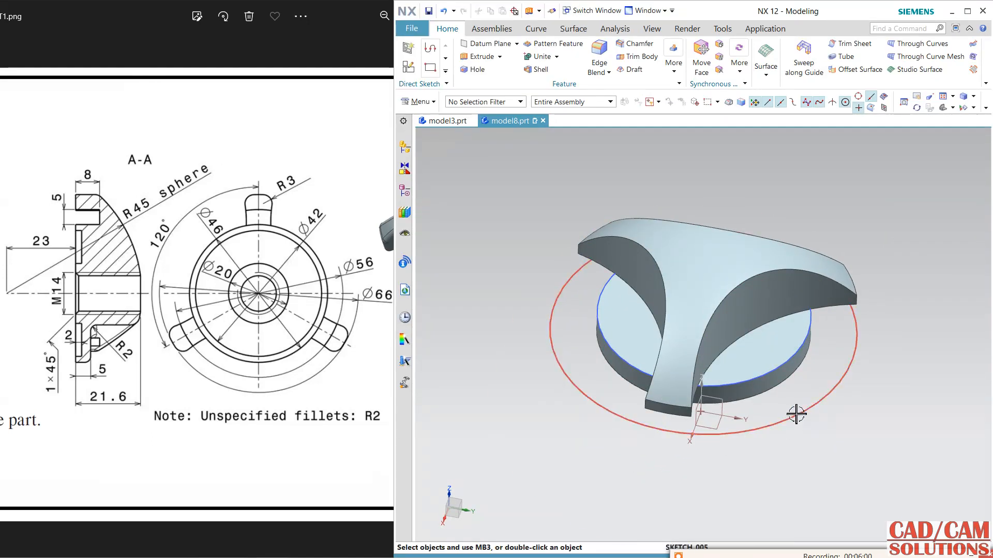
Start another sketch on the boss's flat underside, with the Y axis as the horizontal reference.
mouse_move(796, 413)
middle_down()
mouse_move(806, 411)
mouse_move(808, 339)
mouse_move(815, 358)
middle_up()
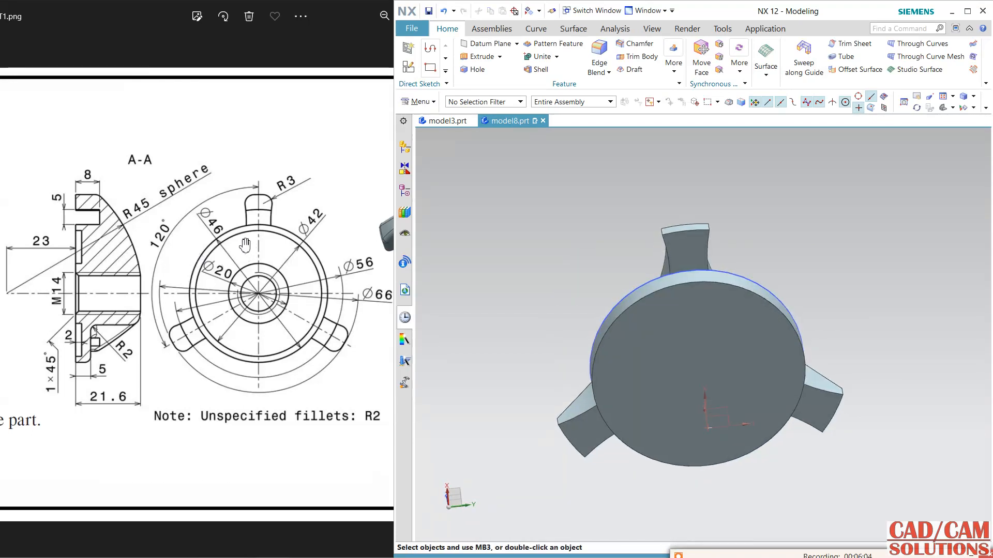
click(267, 282)
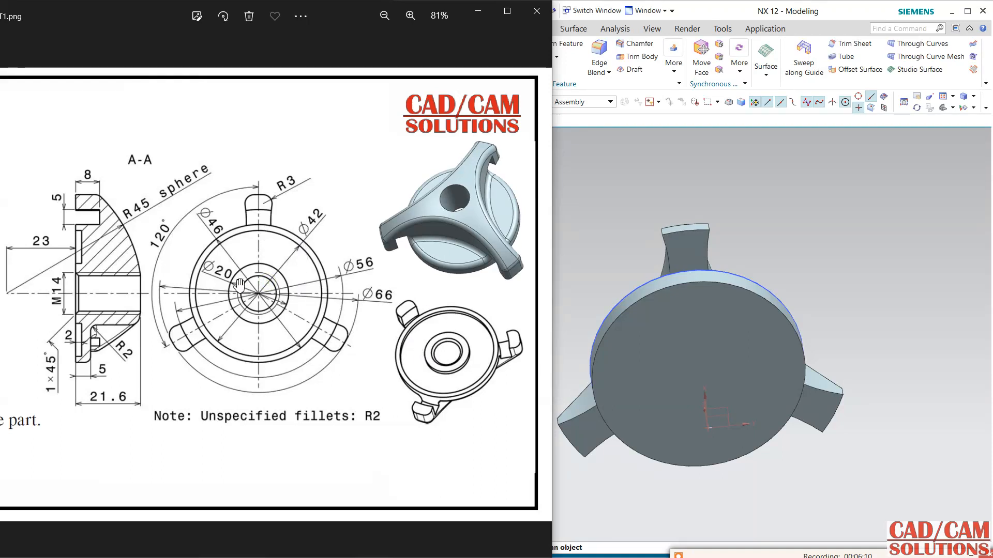
click(604, 155)
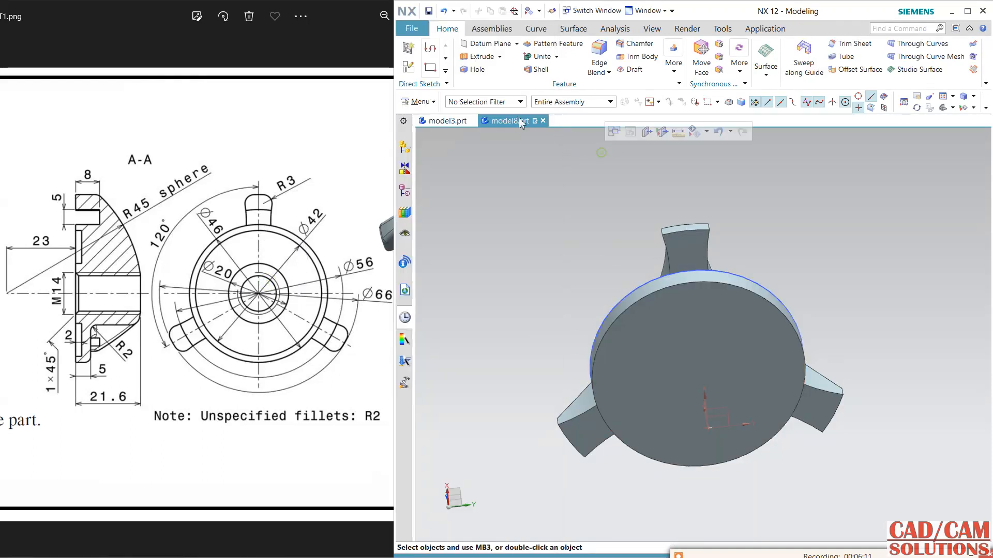
click(409, 67)
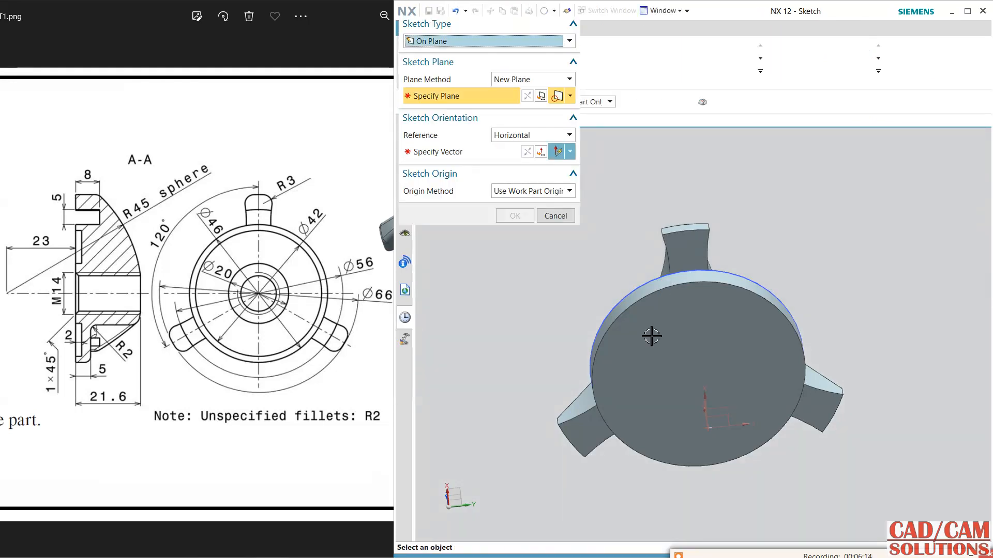
click(659, 338)
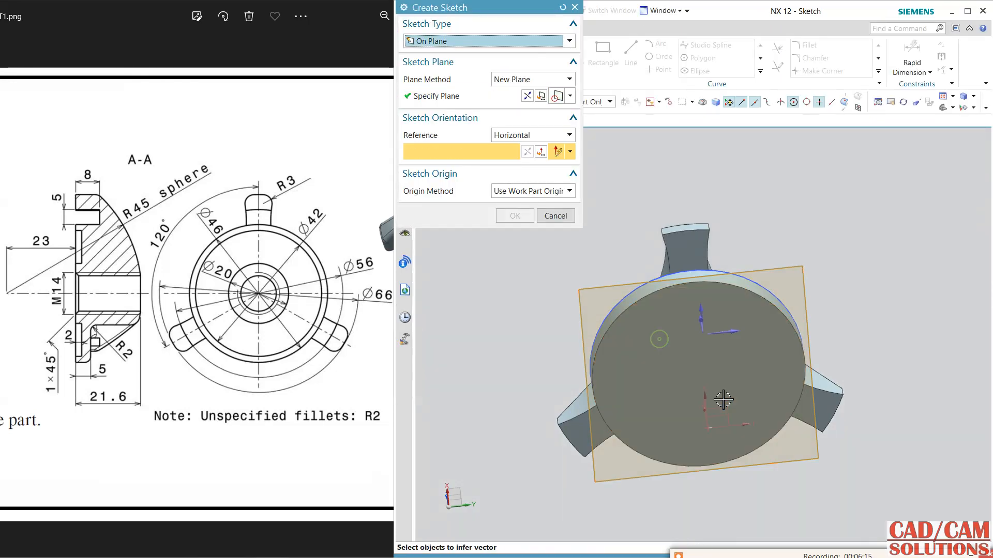
click(730, 334)
middle_click(843, 298)
Draw two concentric circles of 20 mm and 42 mm diameter at the sketch origin and finish the sketch.
click(654, 58)
click(703, 334)
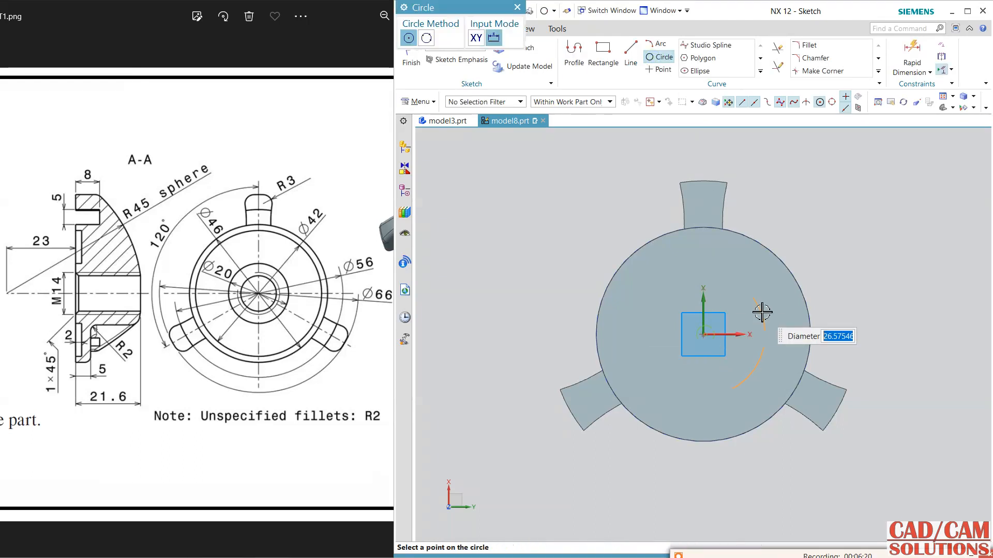
text(20)
key(Return)
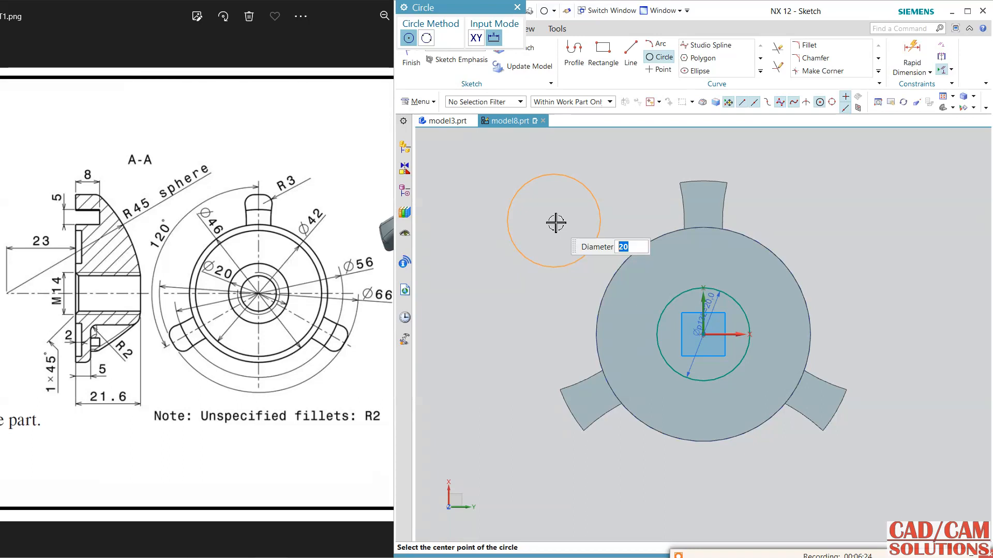
key(Return)
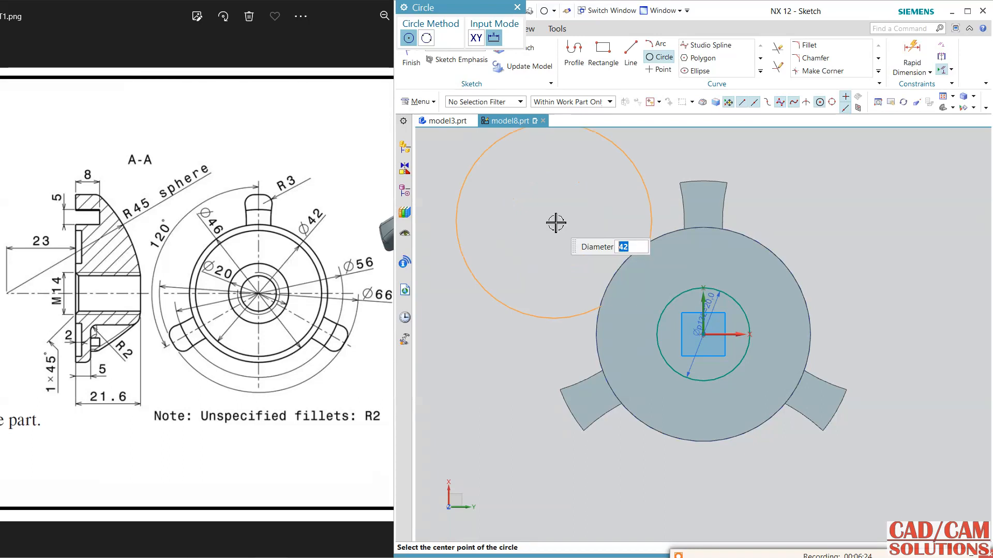
click(706, 335)
key(Escape)
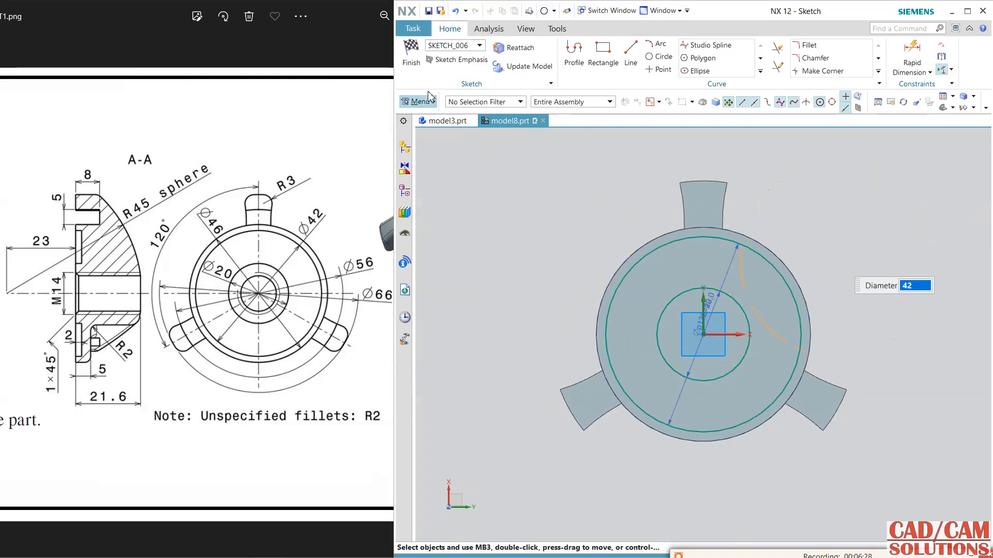
click(419, 67)
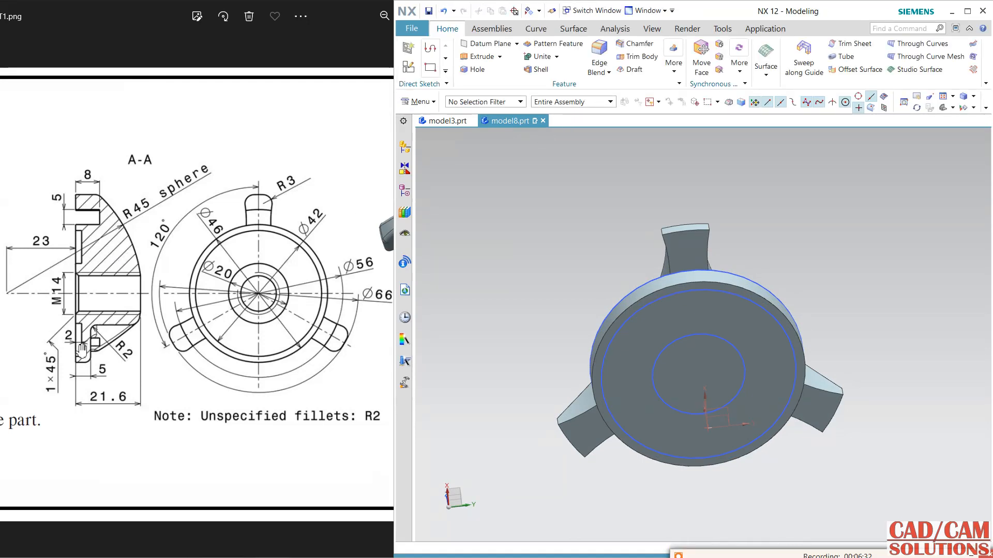
Cut a 2 mm deep ring-shaped recess into the boss by extruding the 42 mm and 20 mm circles into the body with Subtract.
click(480, 56)
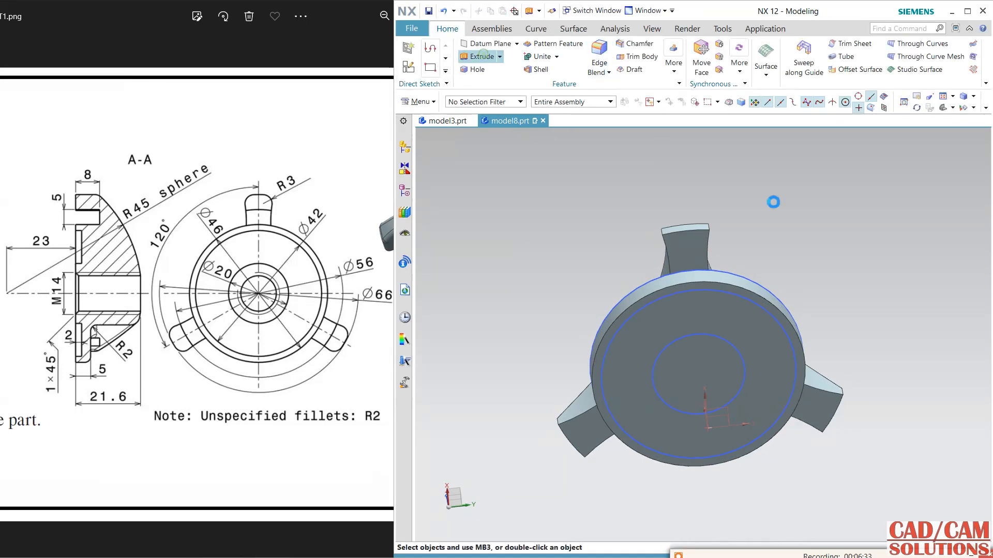
click(751, 303)
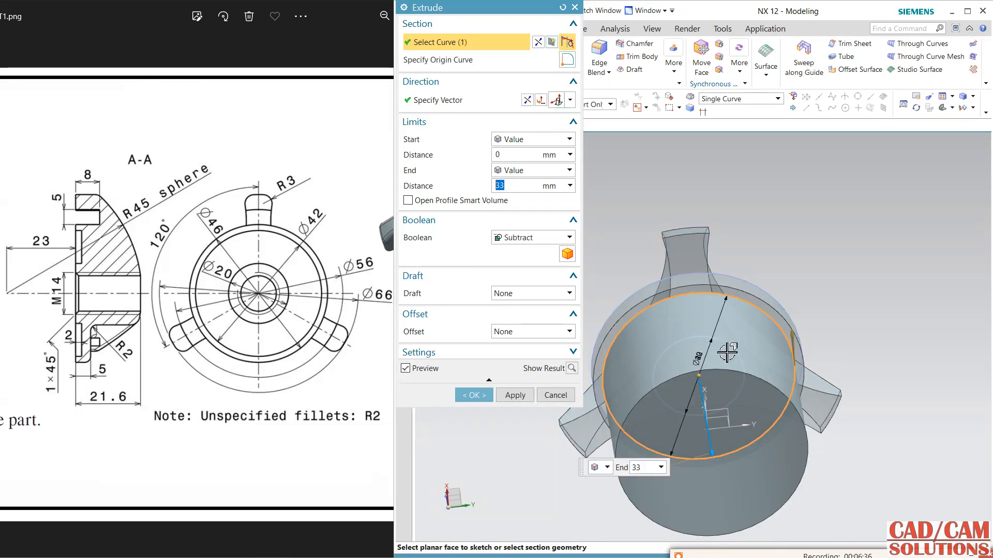
click(729, 346)
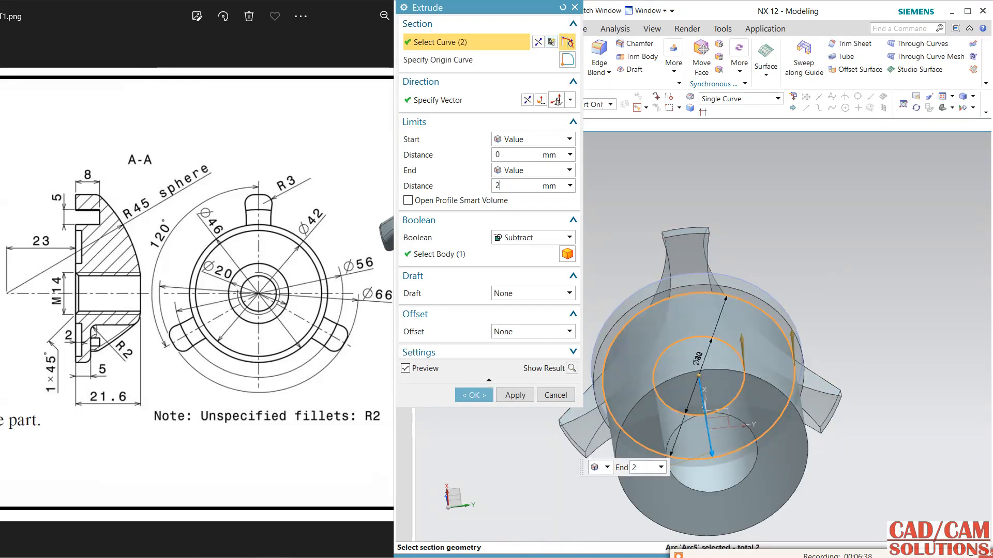
click(528, 100)
click(480, 396)
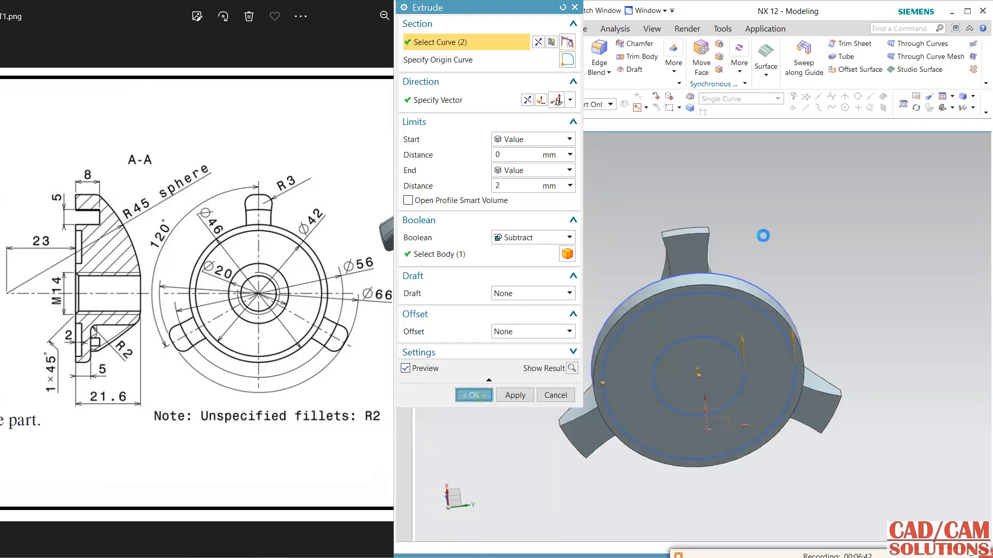
Hide the leftover sketch circles on the recess and around the boss.
middle_drag(818, 283, 800, 226)
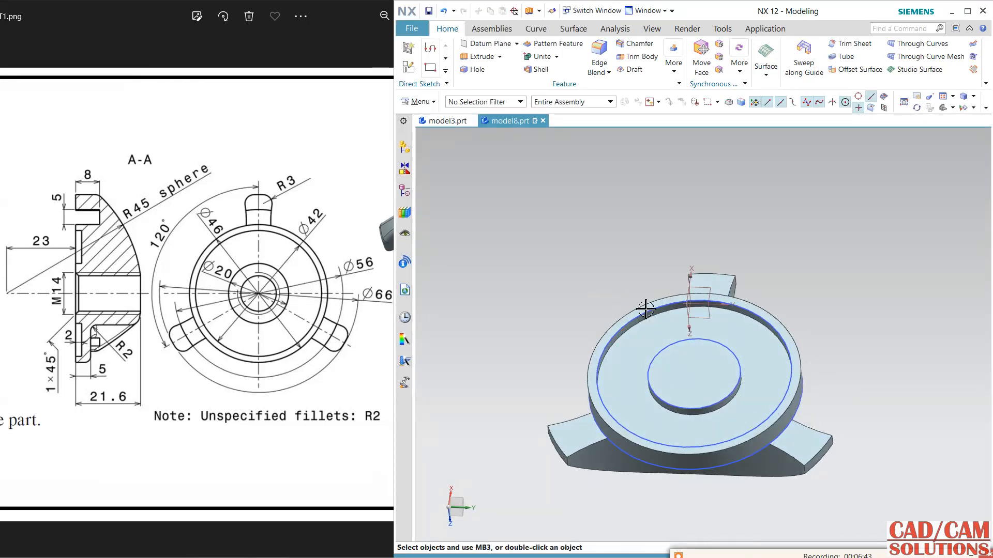
right_drag(646, 314, 646, 332)
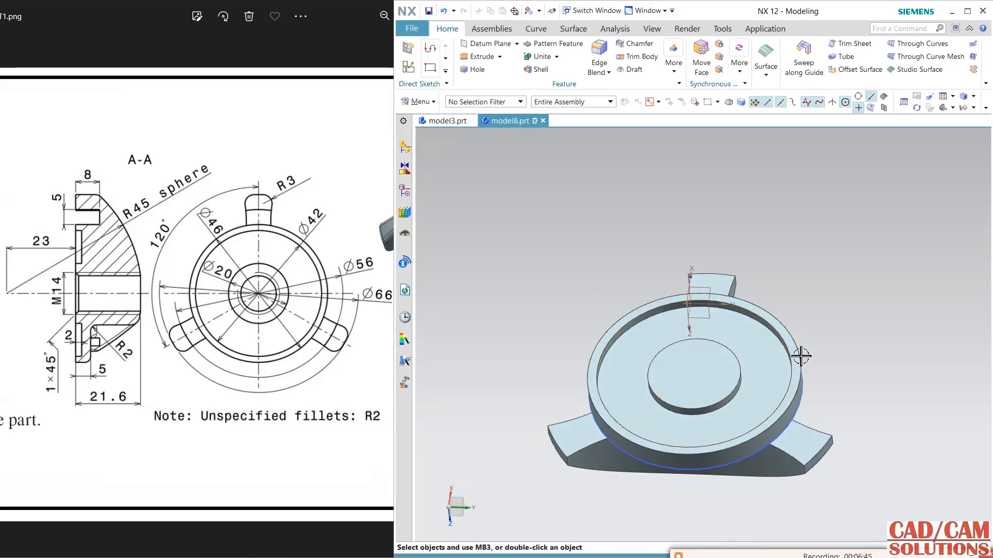
click(783, 434)
middle_drag(835, 298, 800, 313)
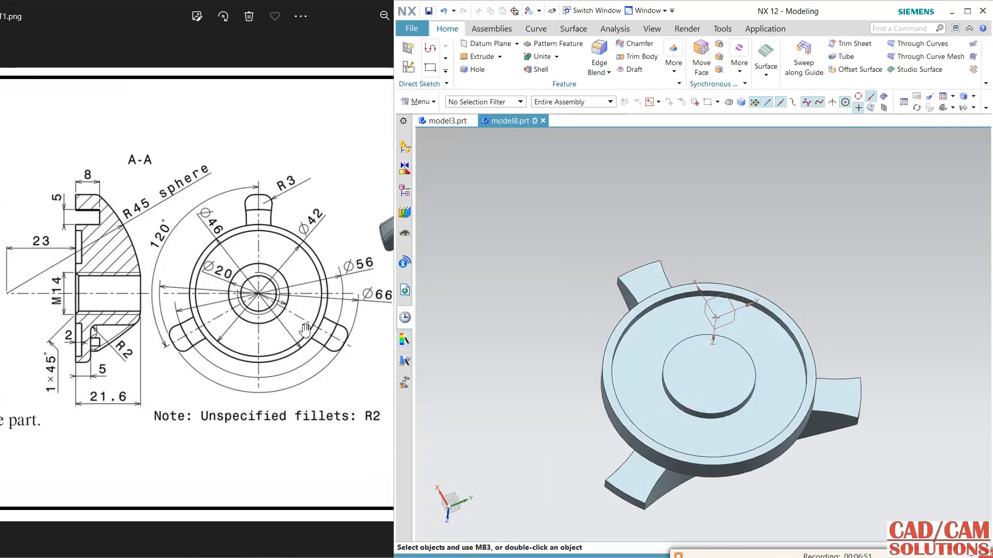
Cut an M14 x 2 threaded hole through the body at the boss centre, with 14 mm thread depth and a start chamfer.
mouse_move(737, 235)
middle_down()
mouse_move(742, 259)
mouse_move(738, 184)
mouse_move(742, 218)
middle_up()
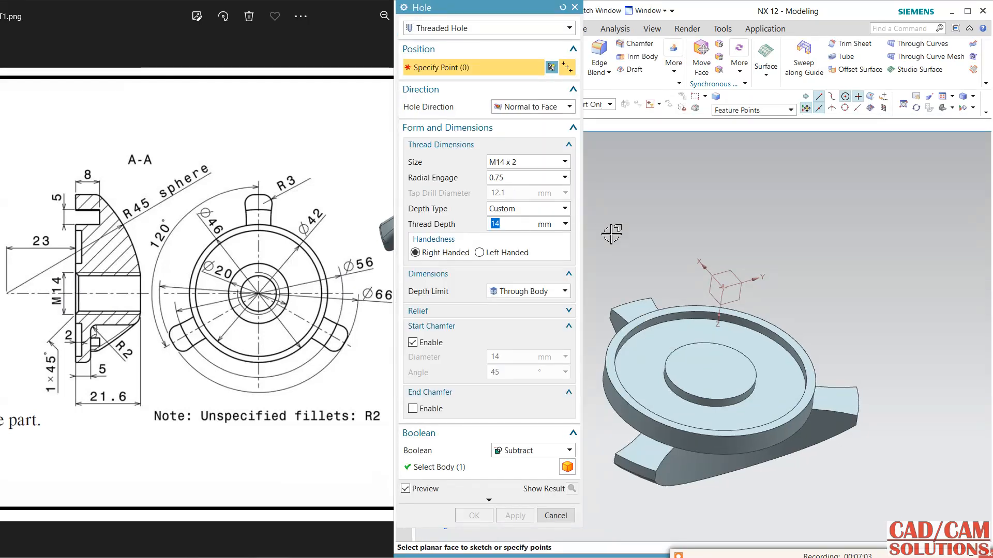
click(706, 343)
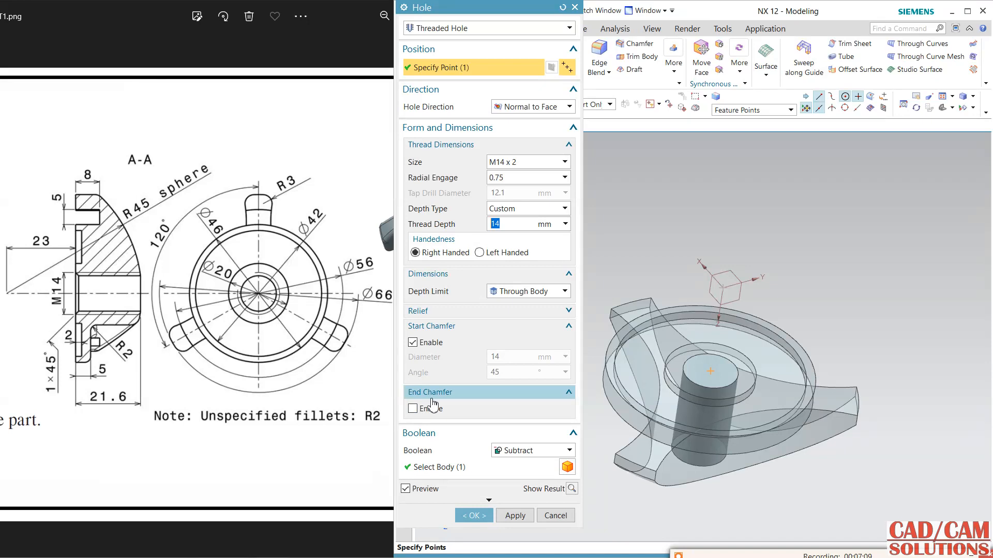
click(477, 517)
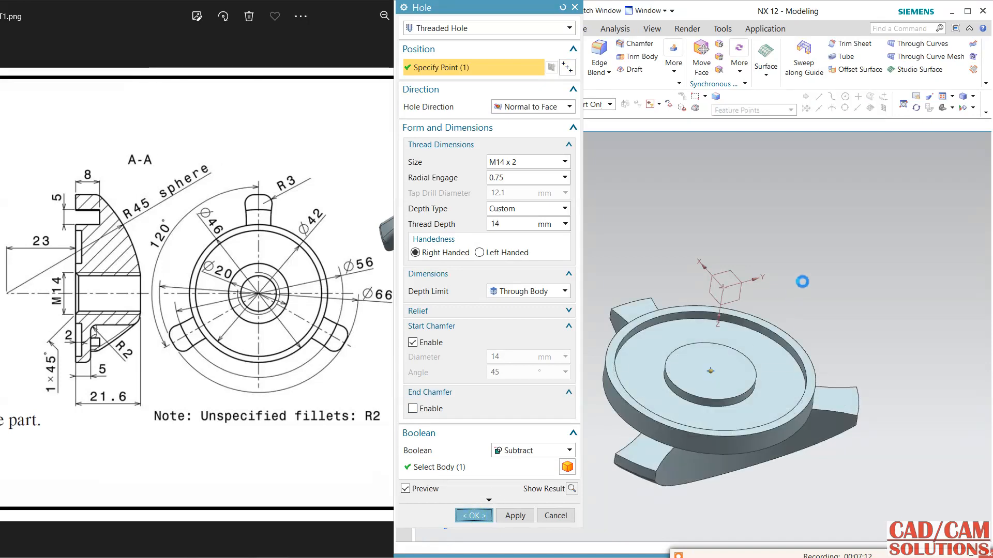
Set up a 3 mm edge blend on the three curved dome-side edges and the three outer tip edges of the arms.
middle_drag(802, 280, 738, 405)
middle_drag(765, 314, 761, 330)
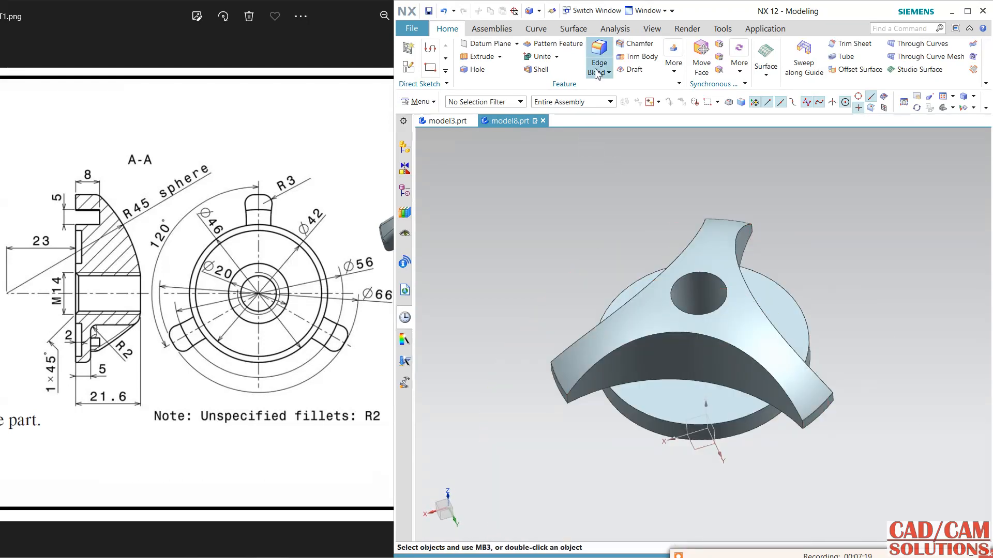
click(600, 61)
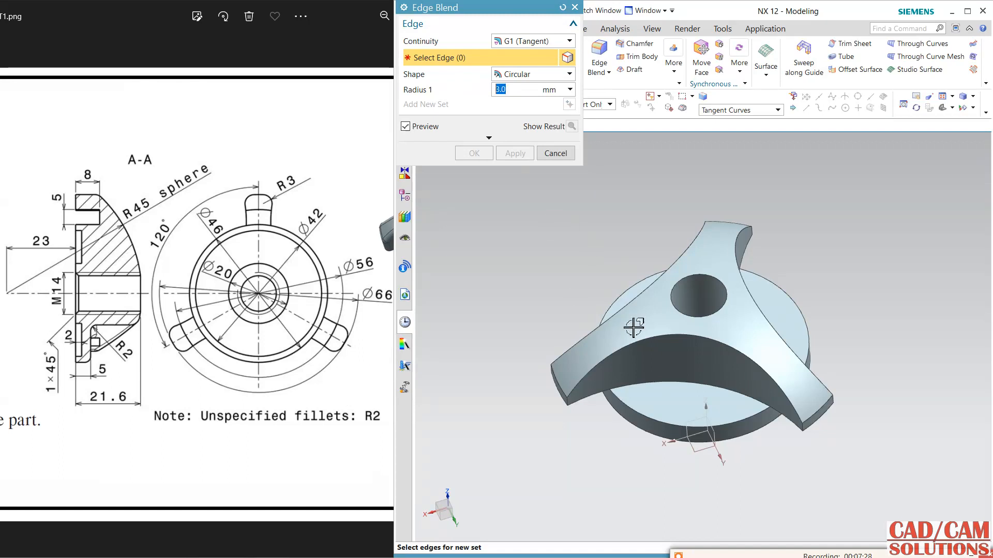
click(653, 340)
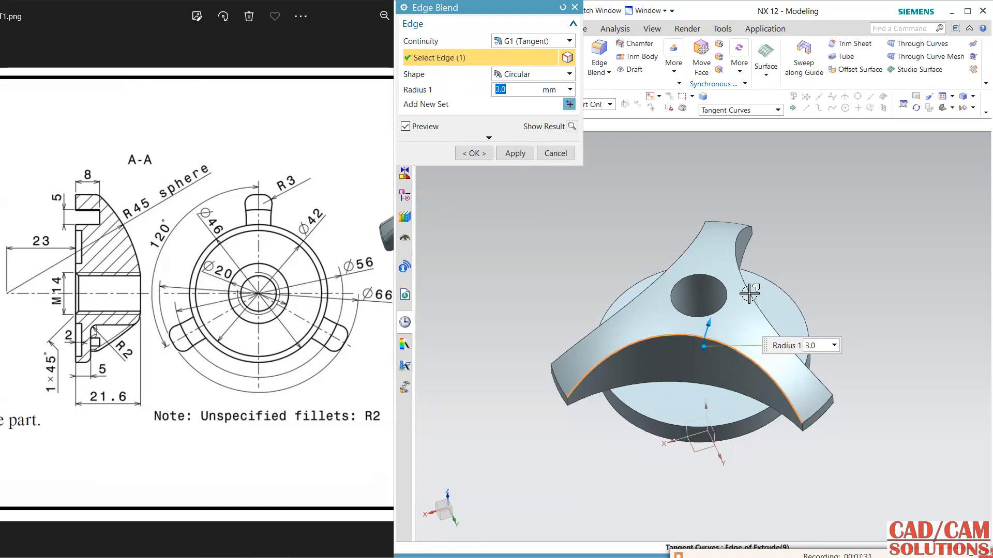
click(738, 261)
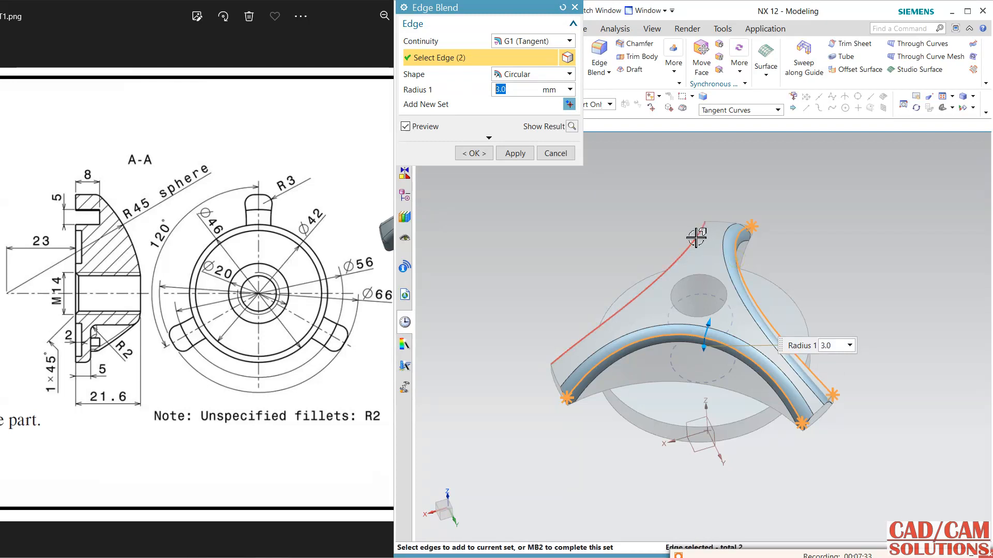
click(695, 236)
click(558, 382)
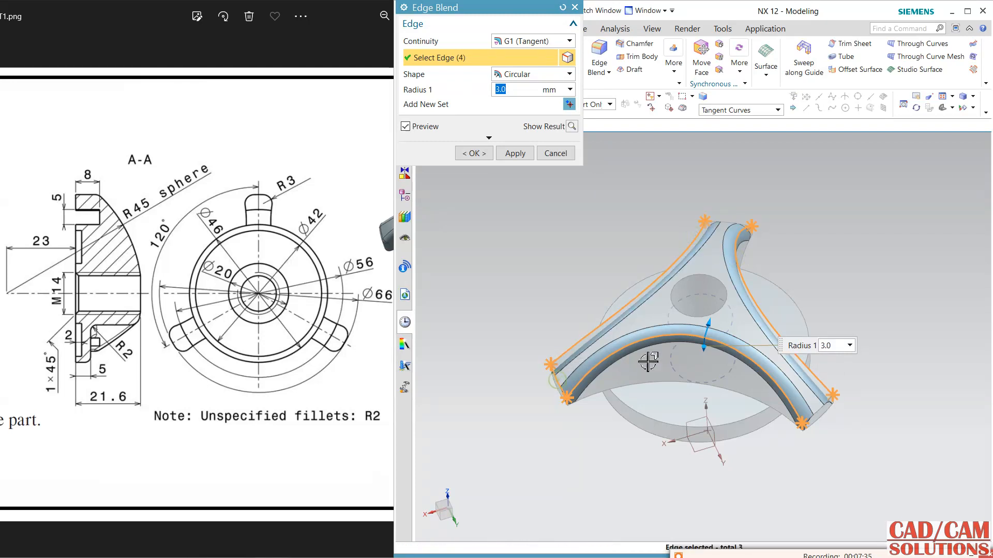
click(821, 408)
click(732, 222)
Add the six upright corner edges at the arm tips to the selection and apply the 3 mm edge blend.
scroll(843, 395, down, 4)
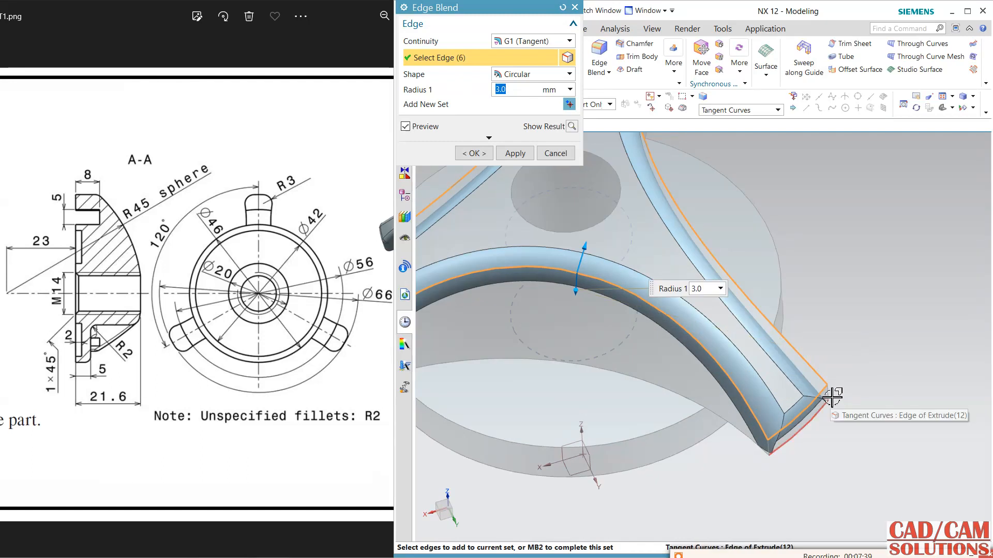
click(829, 394)
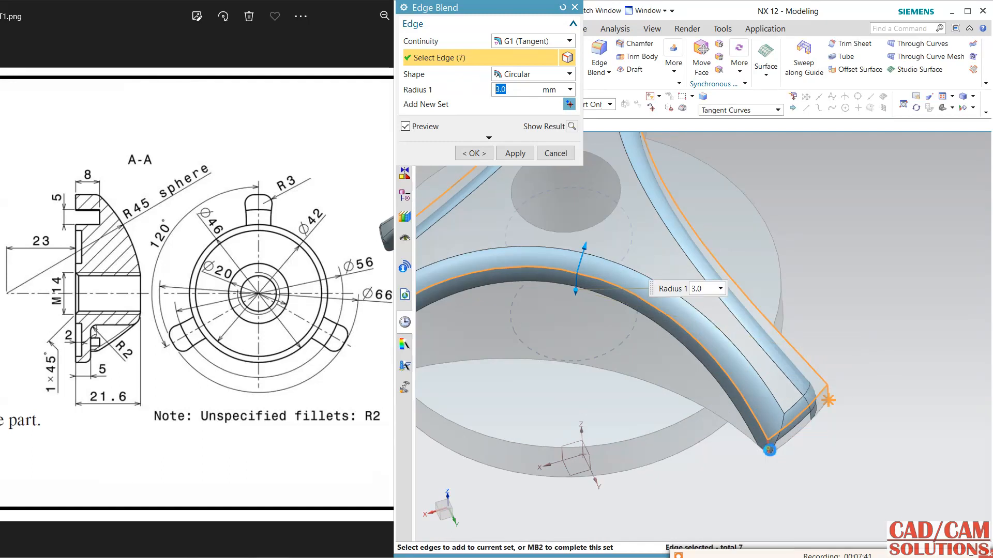
scroll(882, 412, up, 4)
scroll(514, 405, down, 4)
click(530, 409)
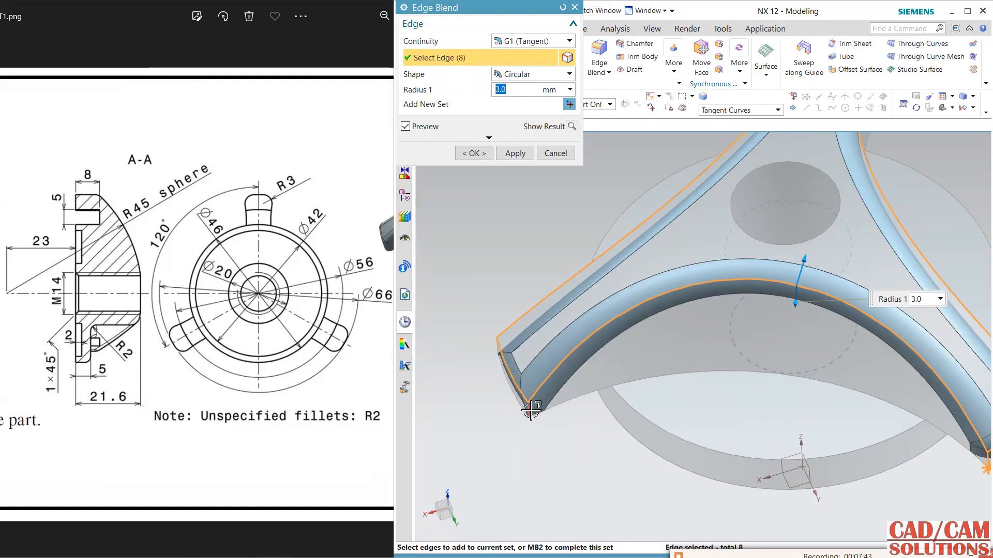
click(494, 351)
click(496, 354)
middle_drag(576, 435, 558, 388)
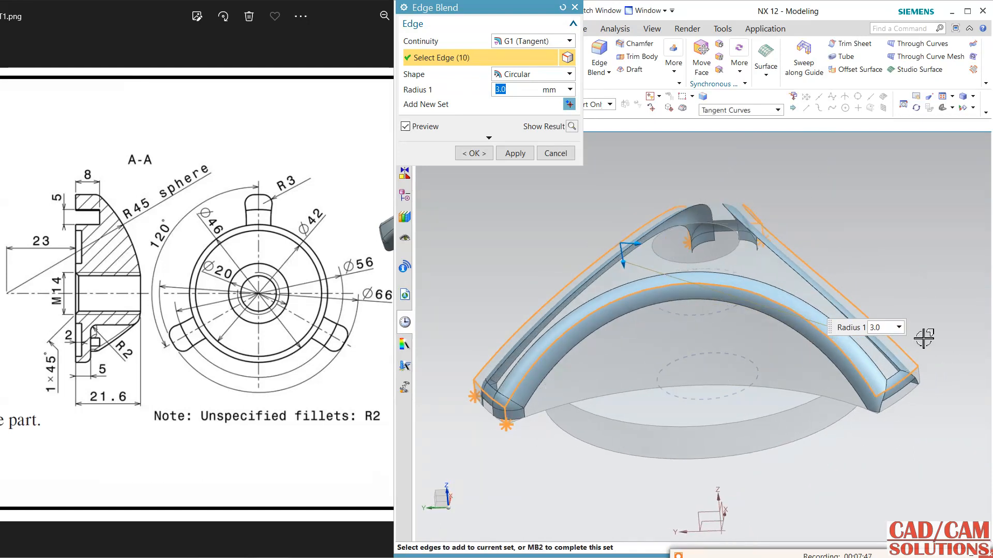
scroll(908, 381, down, 4)
click(875, 410)
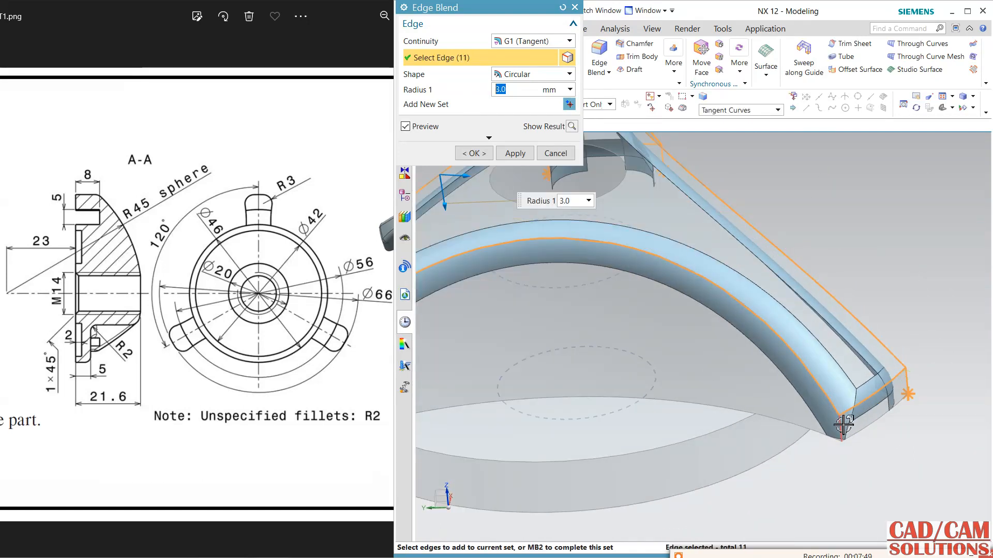
click(832, 442)
key(ctrl+f)
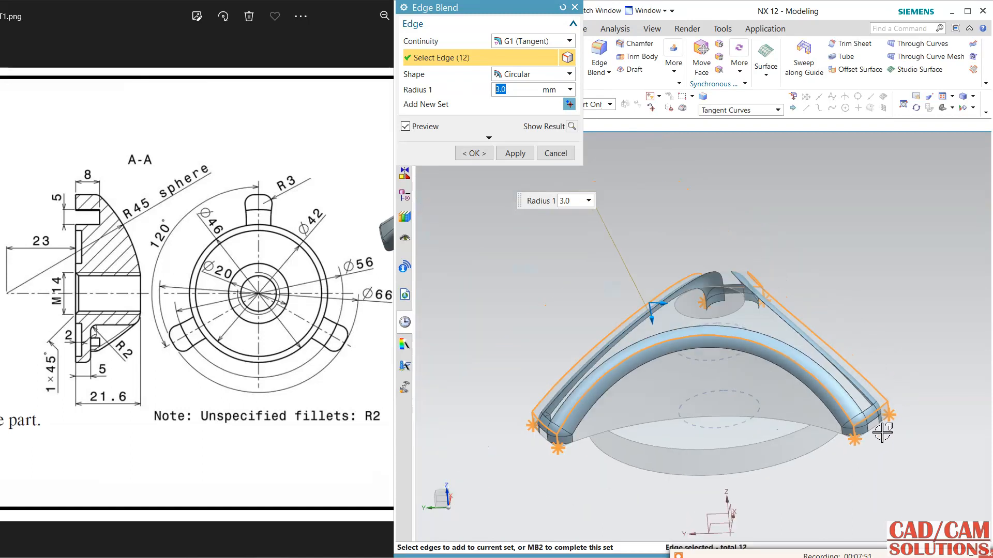
click(521, 158)
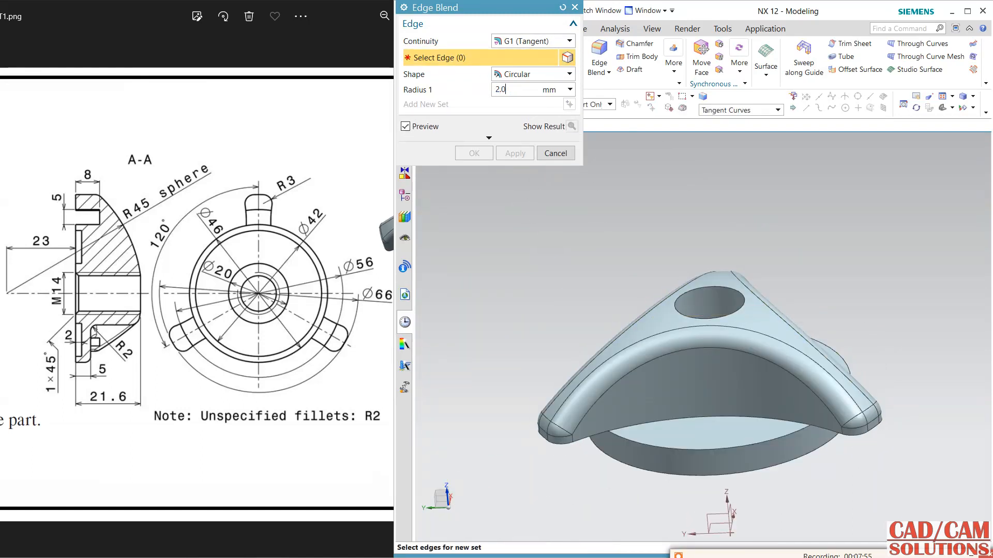
click(687, 420)
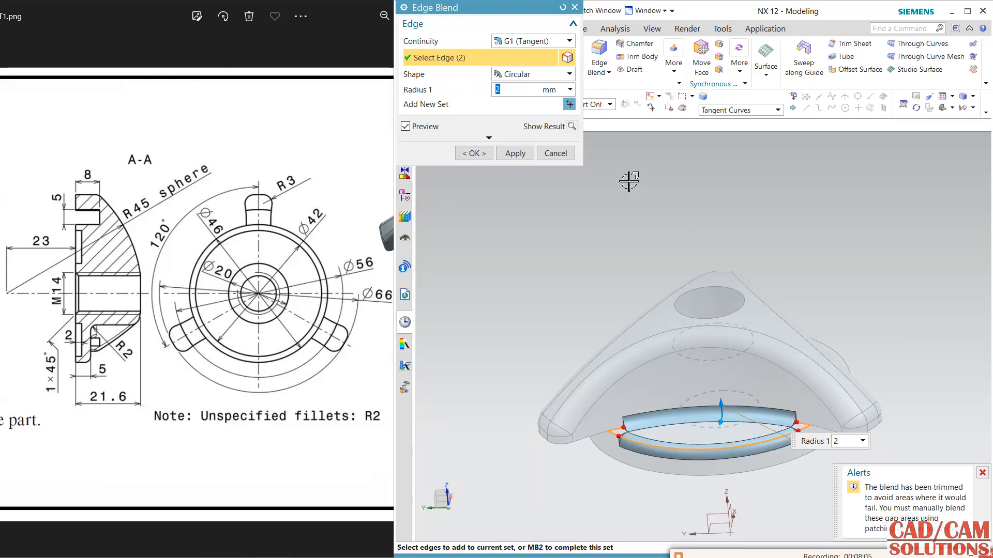
click(563, 9)
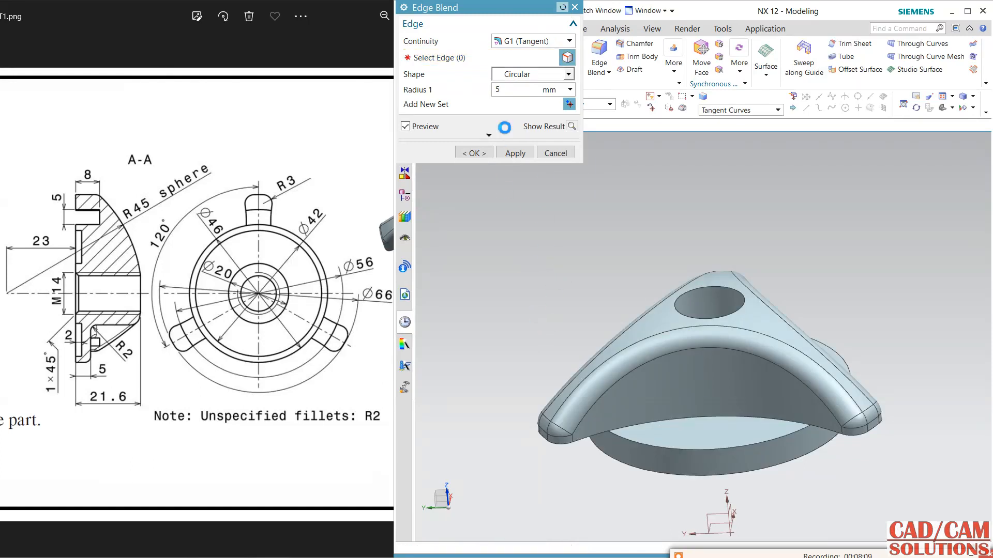
middle_drag(565, 295, 563, 271)
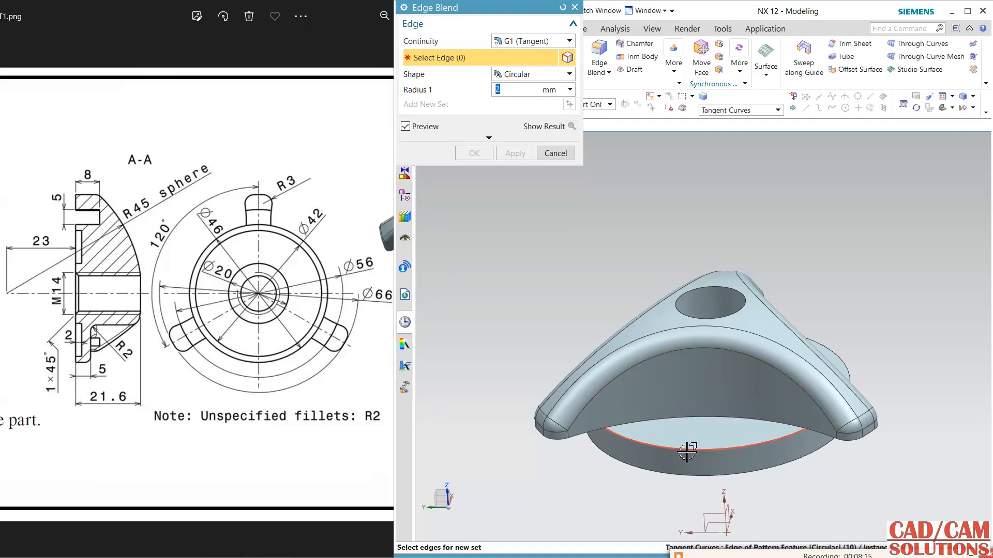
Apply separate 2 mm blends to the boss rim edge and the arm-wall base edge in the front gap between arms.
click(700, 420)
click(515, 155)
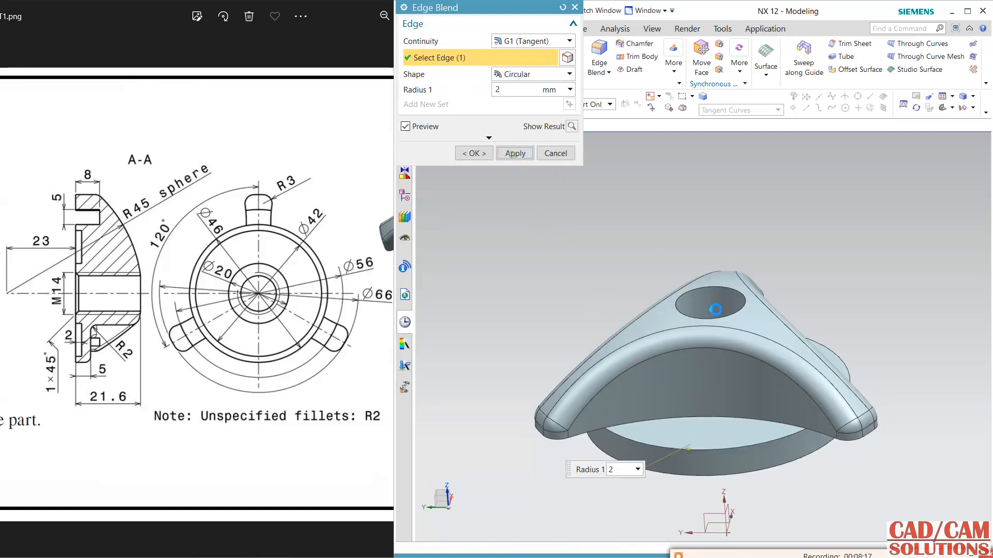
click(689, 417)
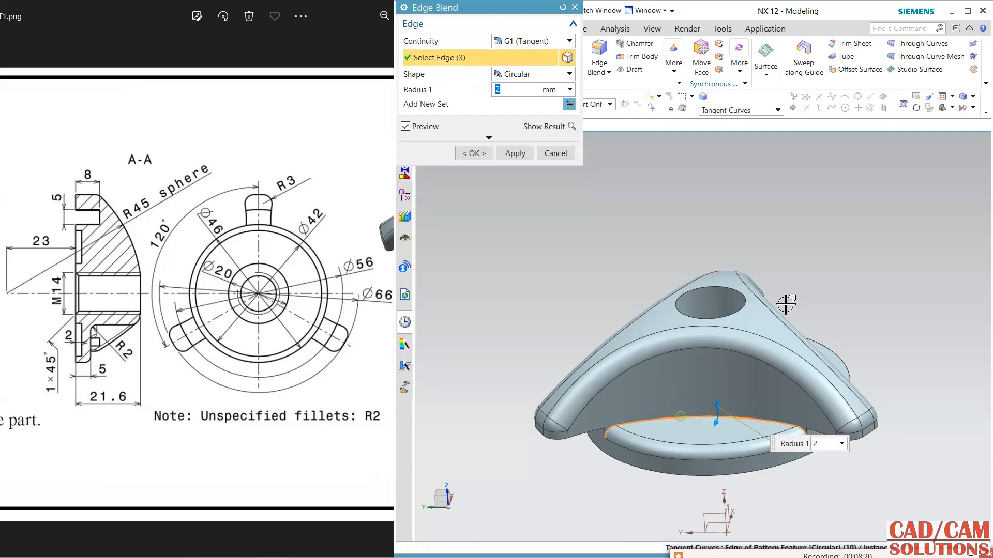
click(520, 153)
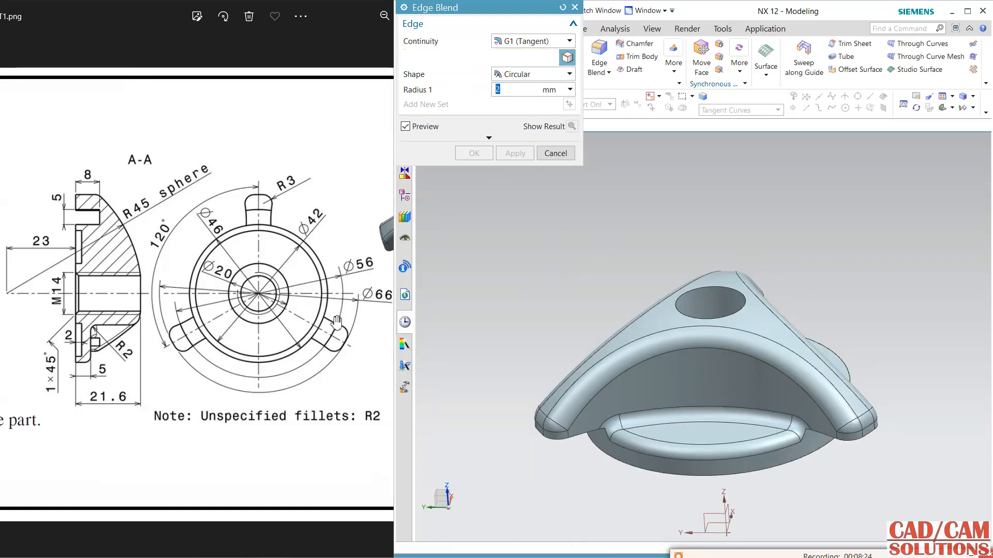
Blend the base edges where the arm walls meet the boss in the other two gaps with a 2 mm radius.
click(306, 327)
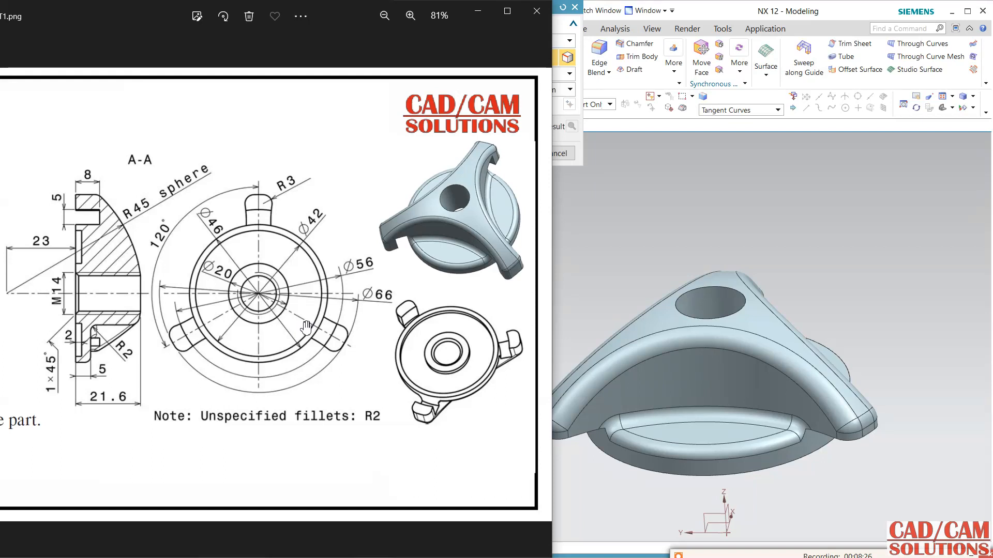
click(627, 262)
middle_drag(863, 315, 815, 414)
click(799, 385)
middle_drag(816, 274, 760, 217)
click(774, 321)
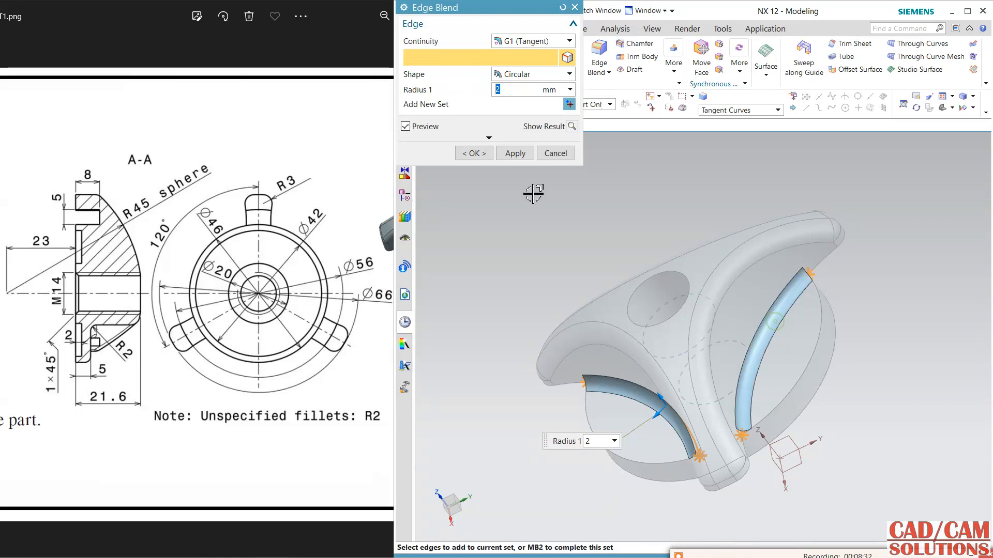
click(515, 154)
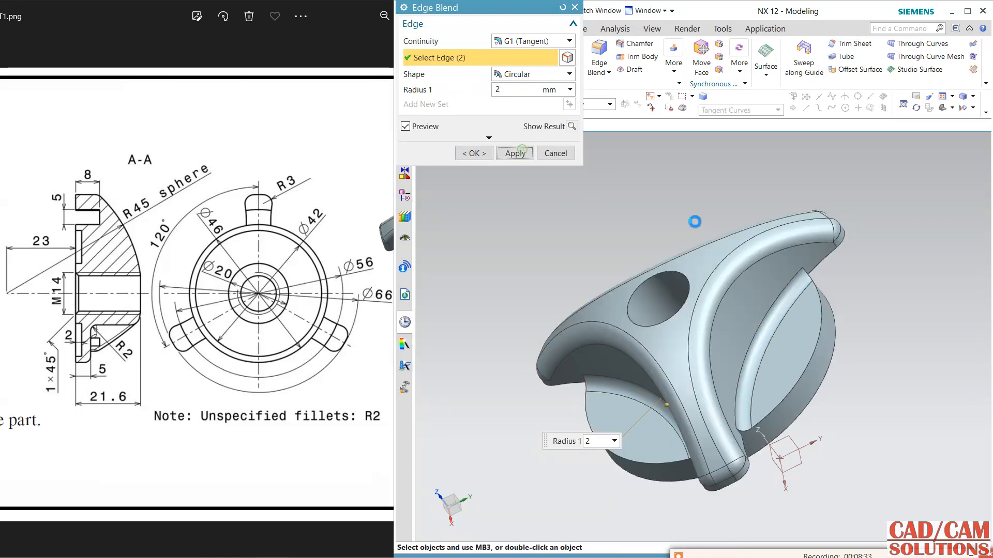
Blend the outer boss rim edges in the remaining two gaps with a 2 mm radius and finish the edge blend.
click(815, 366)
click(665, 459)
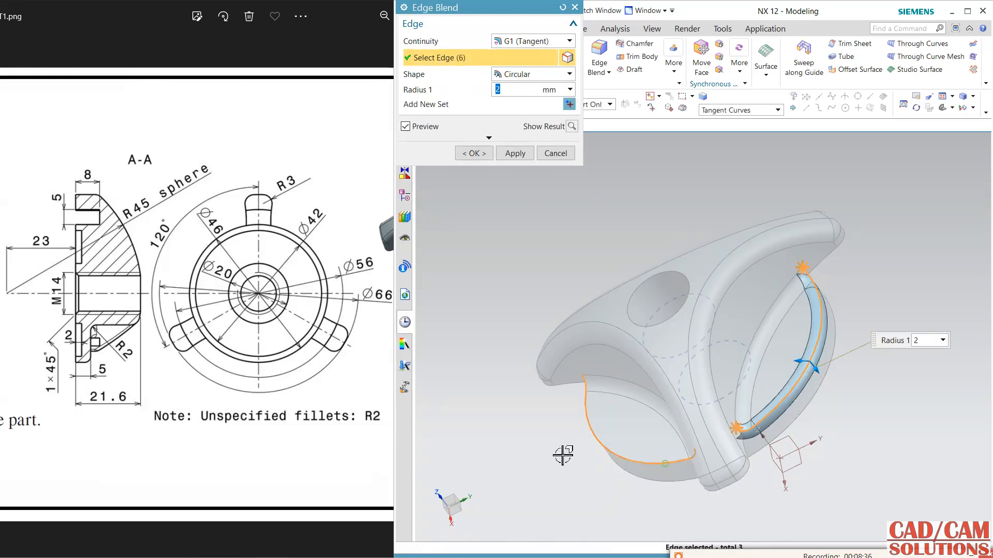
middle_click(486, 176)
Create a sketch on the outer ring face of the boss underside, with the X axis as the horizontal reference.
mouse_move(526, 393)
middle_down()
mouse_move(525, 415)
mouse_move(569, 363)
mouse_move(578, 290)
mouse_move(585, 296)
middle_up()
key(F8)
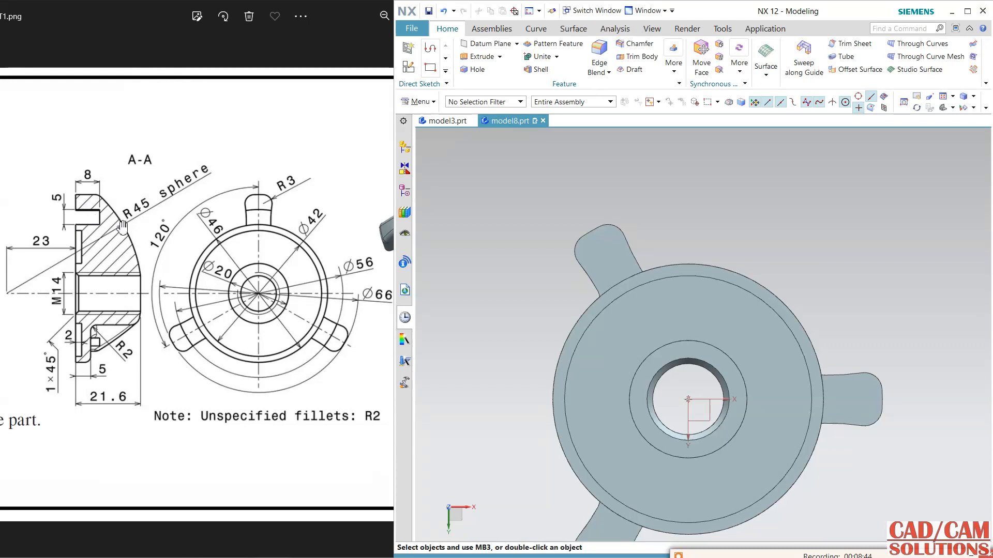
click(243, 232)
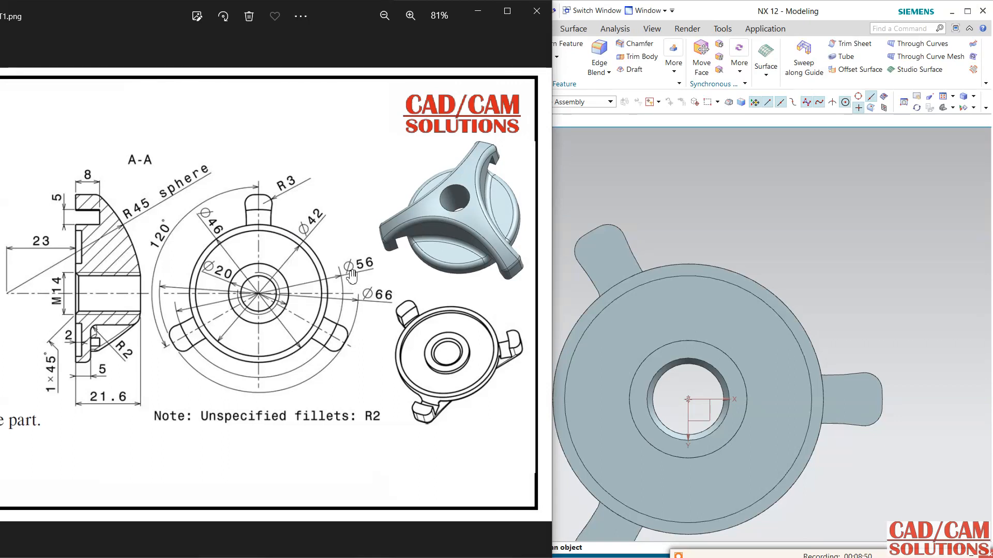
middle_drag(752, 214, 759, 226)
click(740, 194)
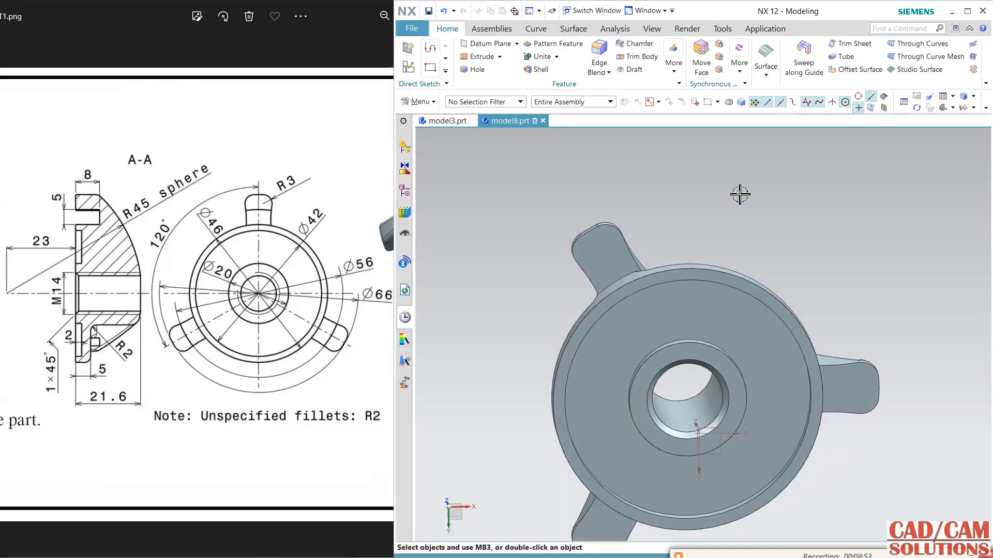
click(408, 70)
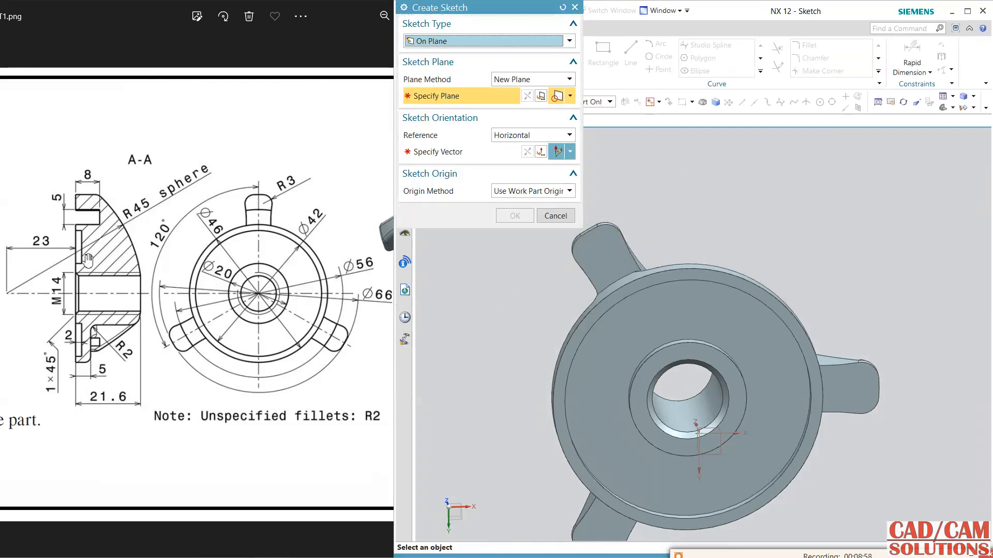
click(582, 322)
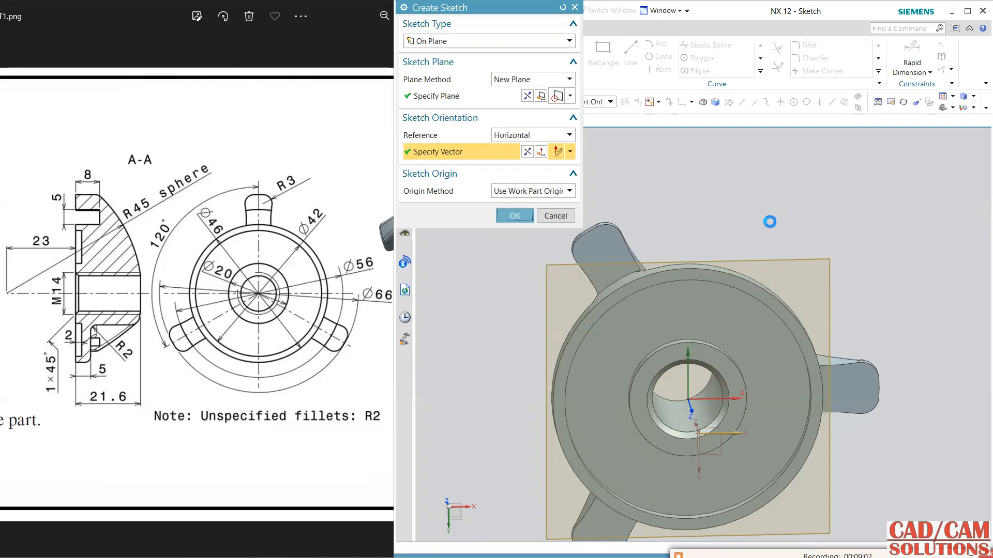
middle_click(771, 220)
Sketch two circles of 56 mm and 46 mm diameter centered on the origin and finish the sketch.
click(660, 60)
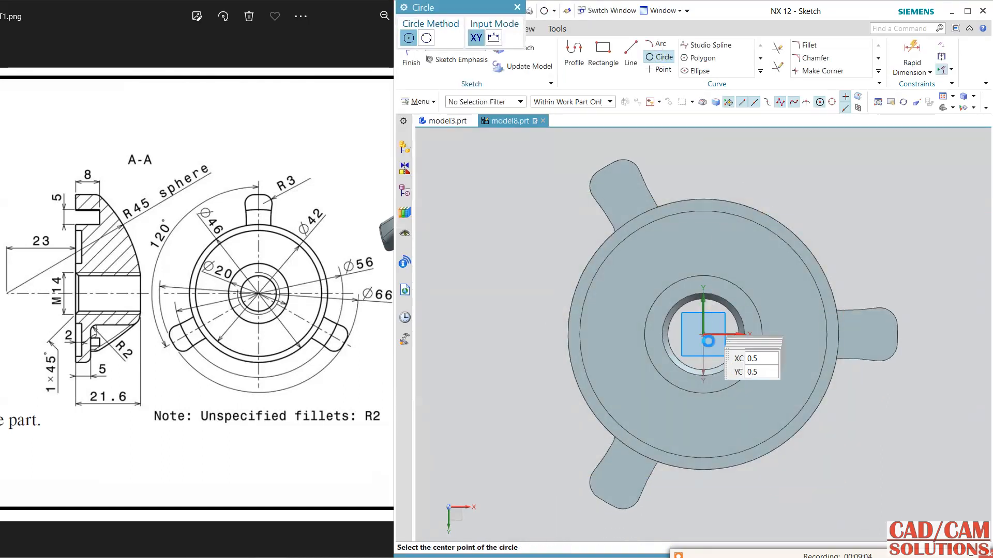
click(703, 335)
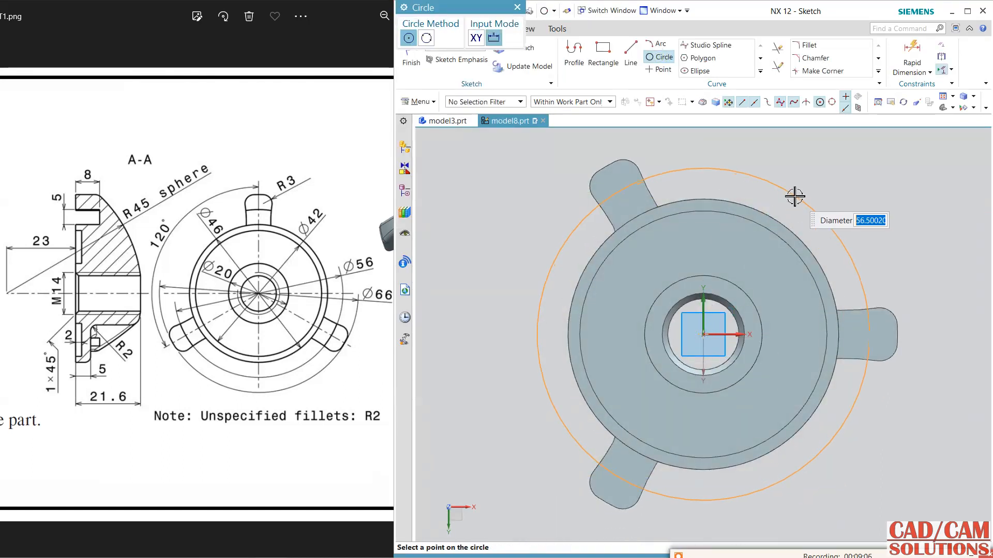
key(Return)
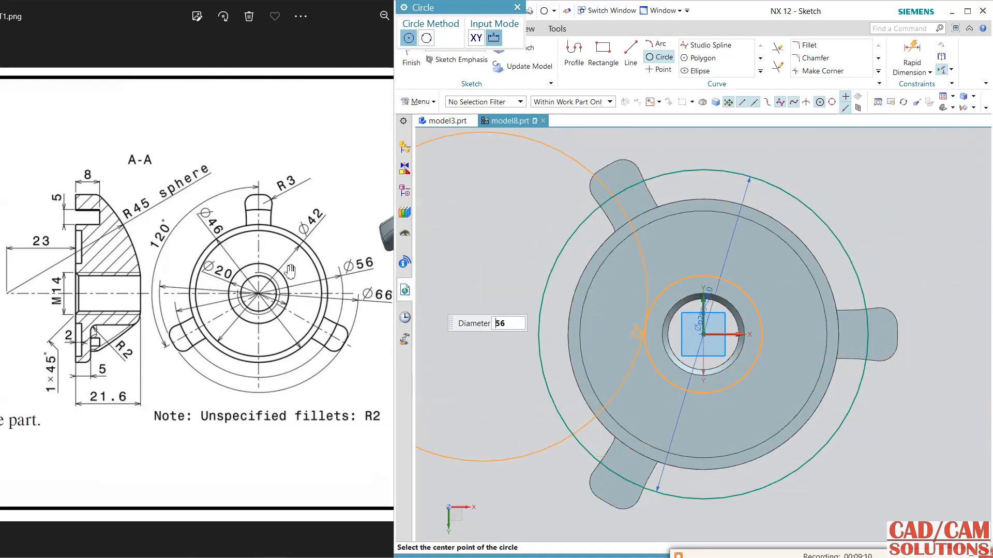
text(46)
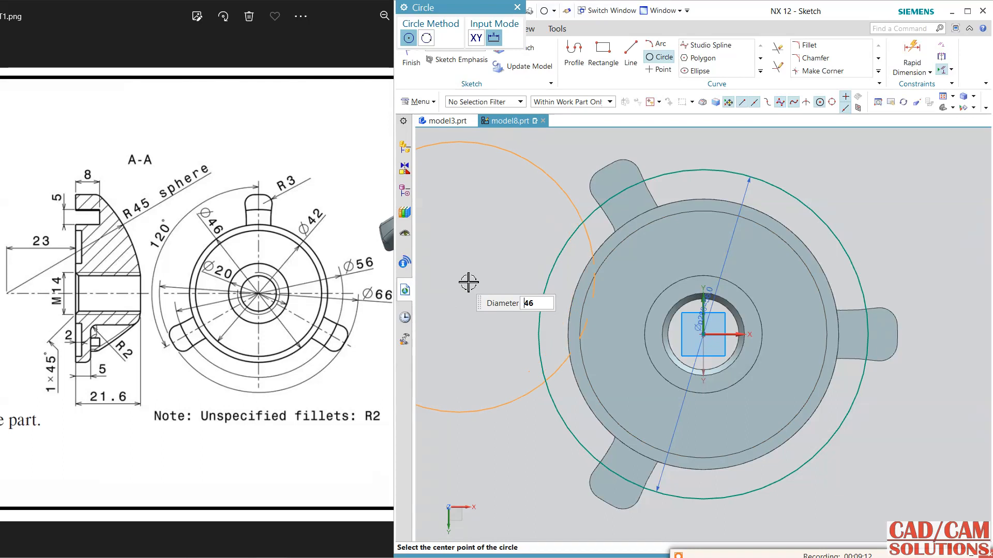
click(704, 335)
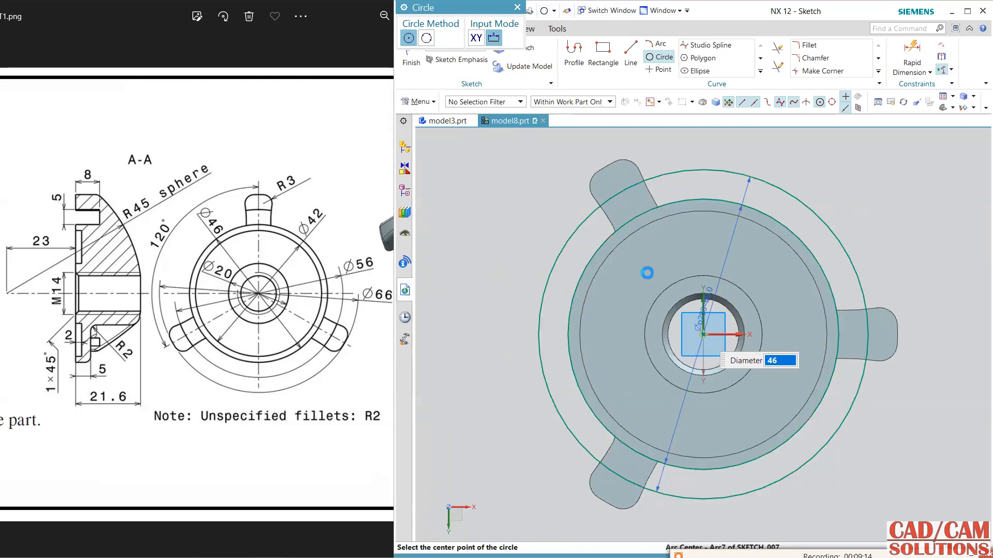
click(417, 69)
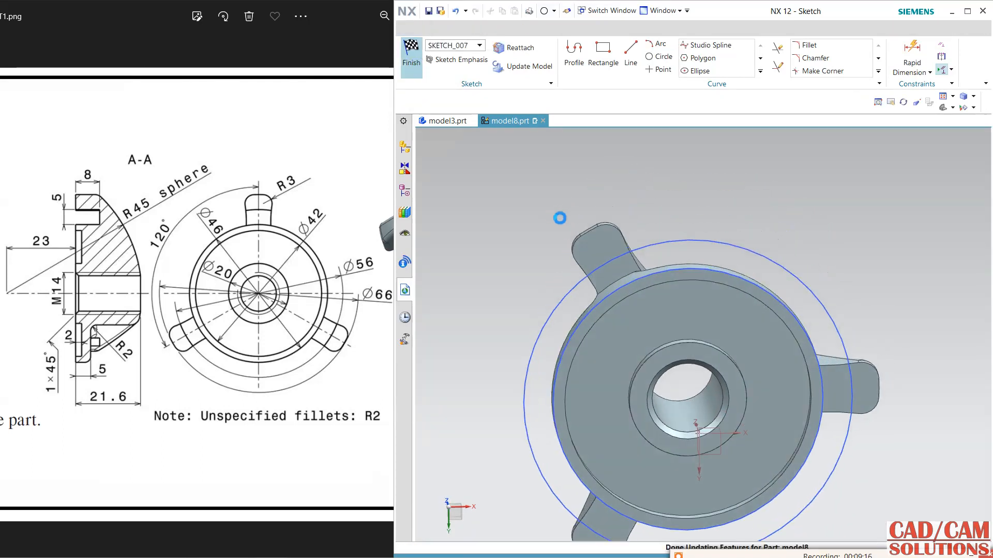
Extrude the two concentric circles 8 mm into the knob, reversing the direction and subtracting the ring from the body.
mouse_move(700, 206)
middle_down()
mouse_move(731, 217)
mouse_move(671, 200)
middle_up()
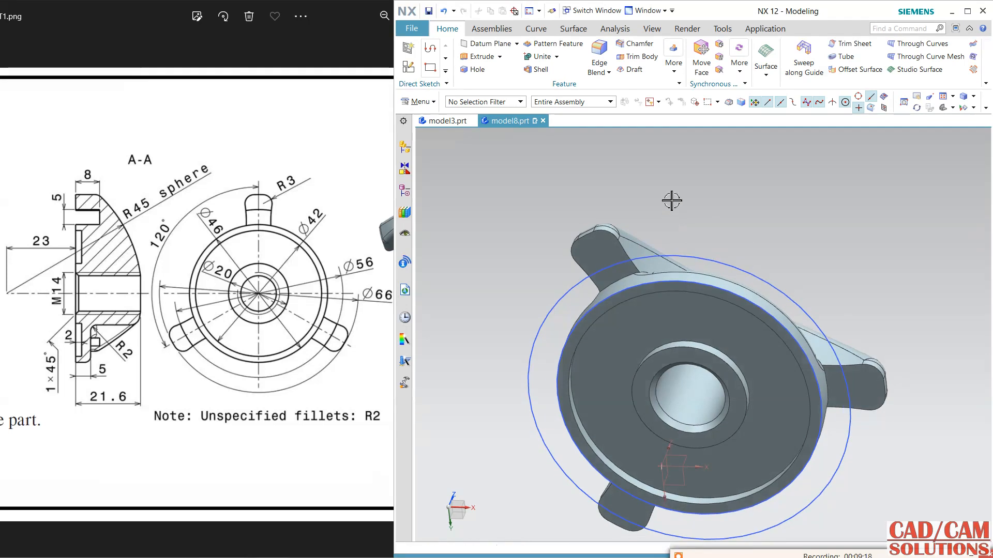
click(504, 59)
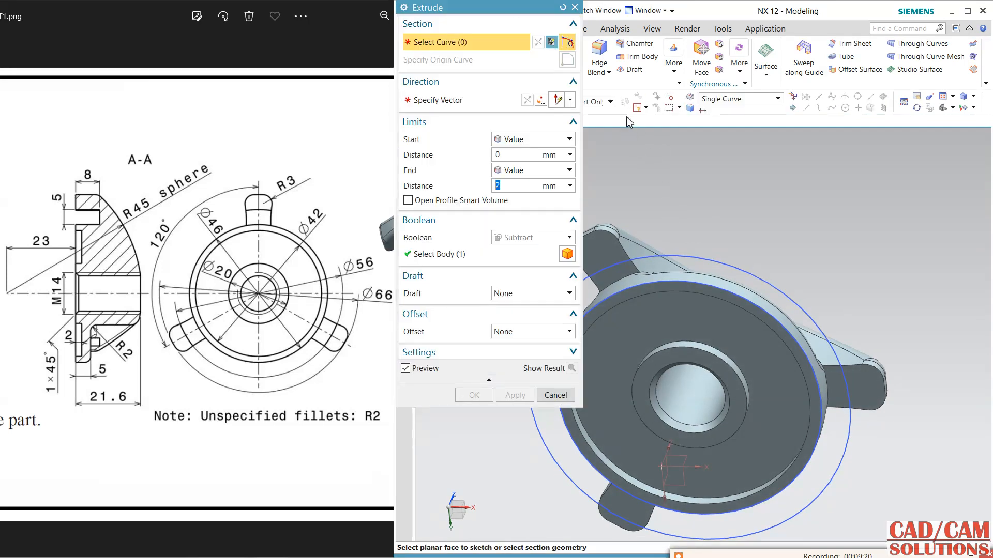
click(701, 99)
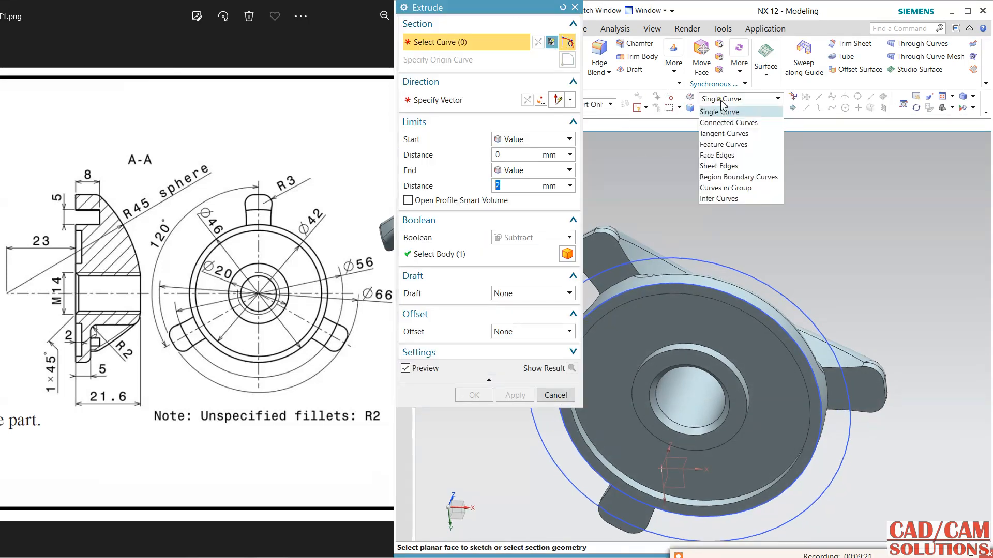
click(724, 200)
click(715, 267)
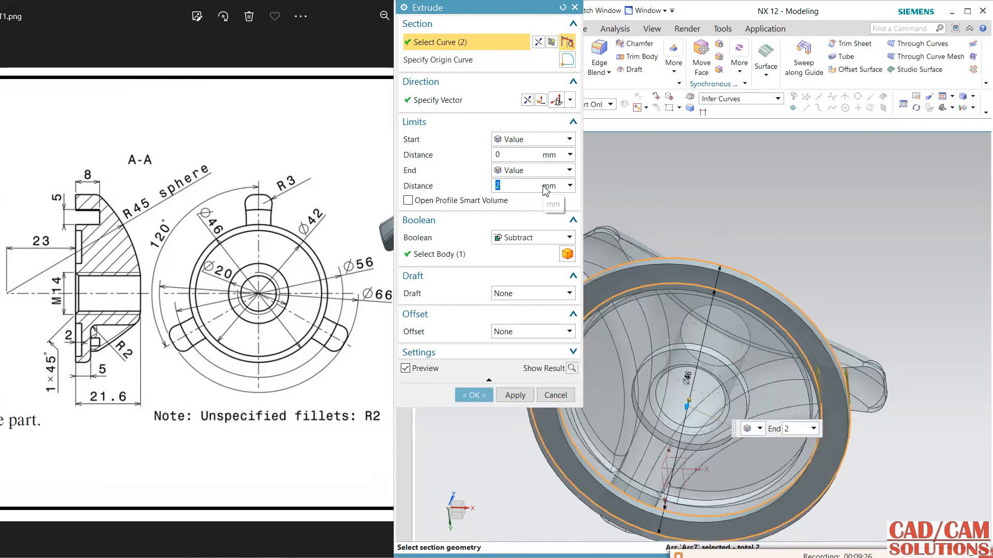
click(527, 101)
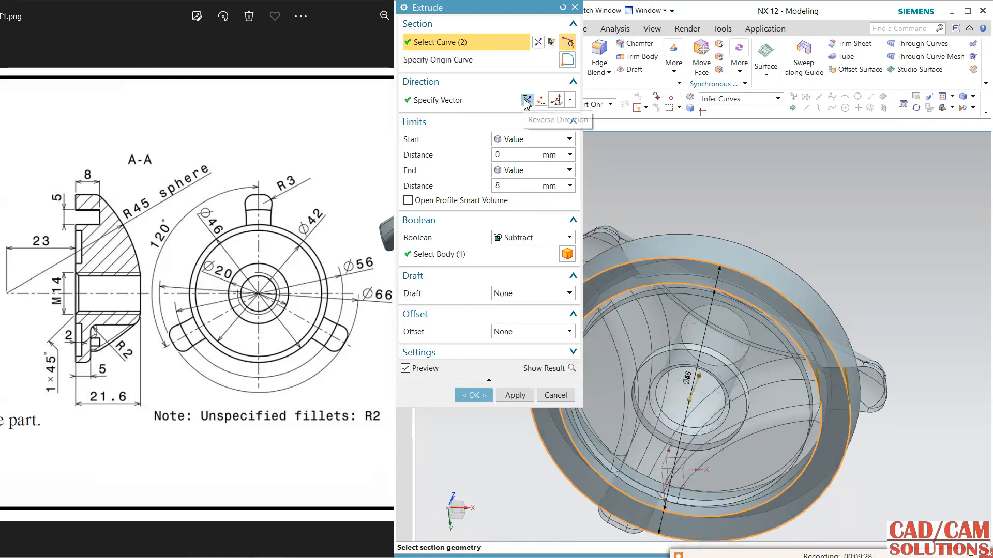
click(477, 397)
Hide the two-circle sketch around the boss.
middle_drag(791, 279, 650, 231)
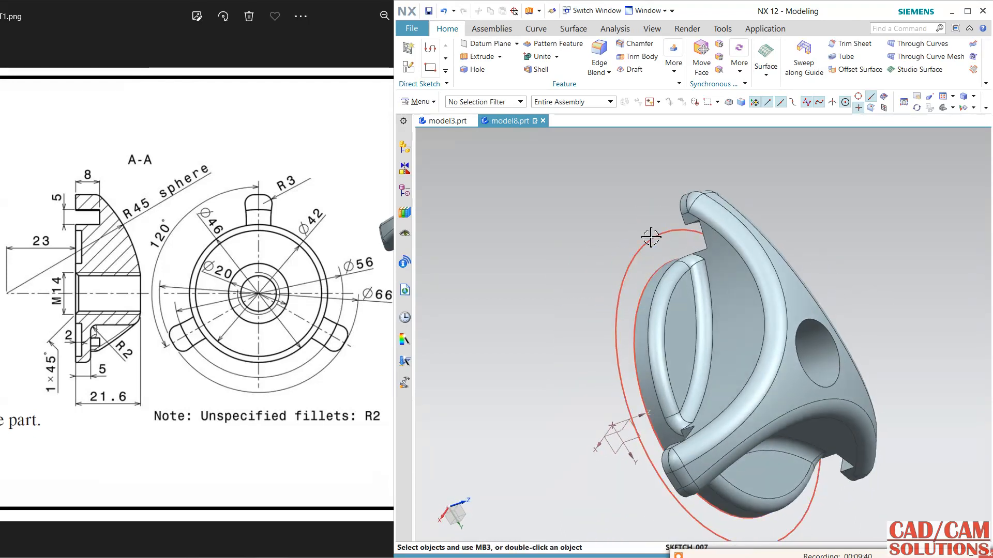
click(624, 429)
key(ctrl+b)
Create a one-plane view section through the knob normal to X with an offset of 0.
click(651, 29)
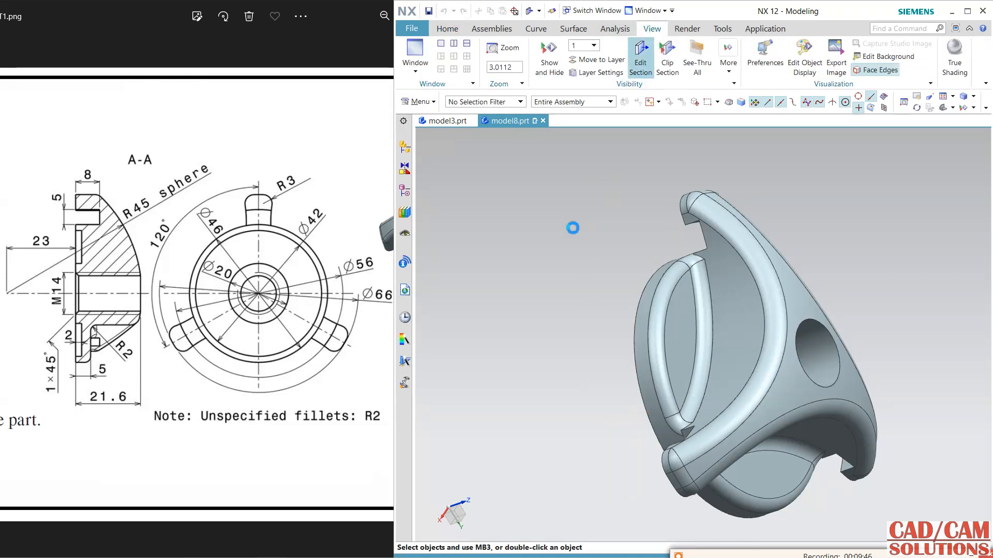
middle_drag(699, 207, 792, 301)
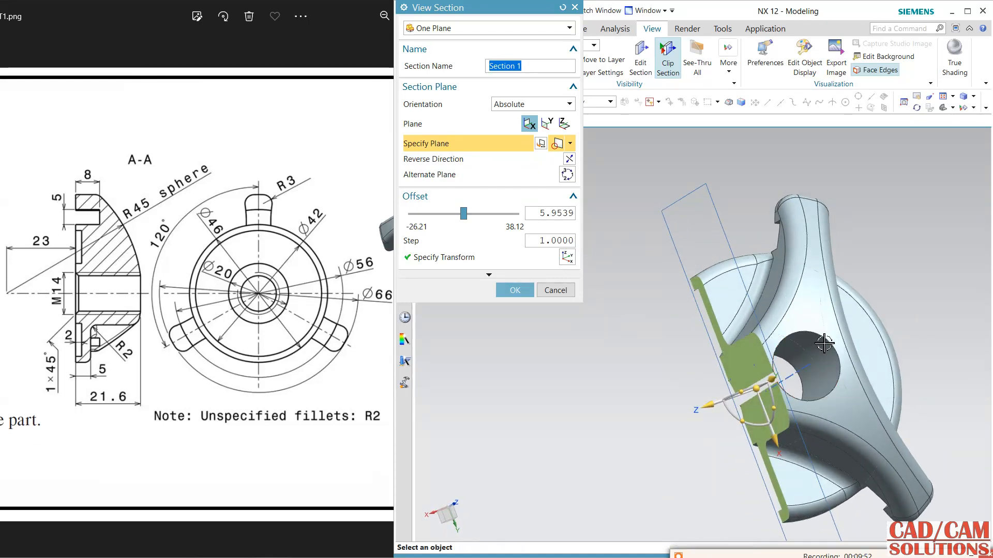
drag(574, 217, 572, 218)
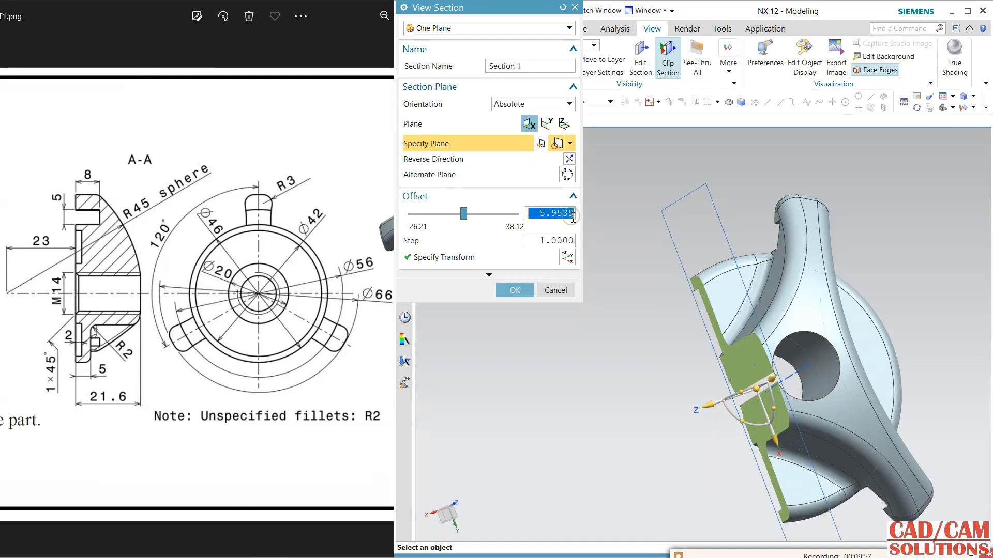
key(Return)
middle_drag(587, 241, 647, 276)
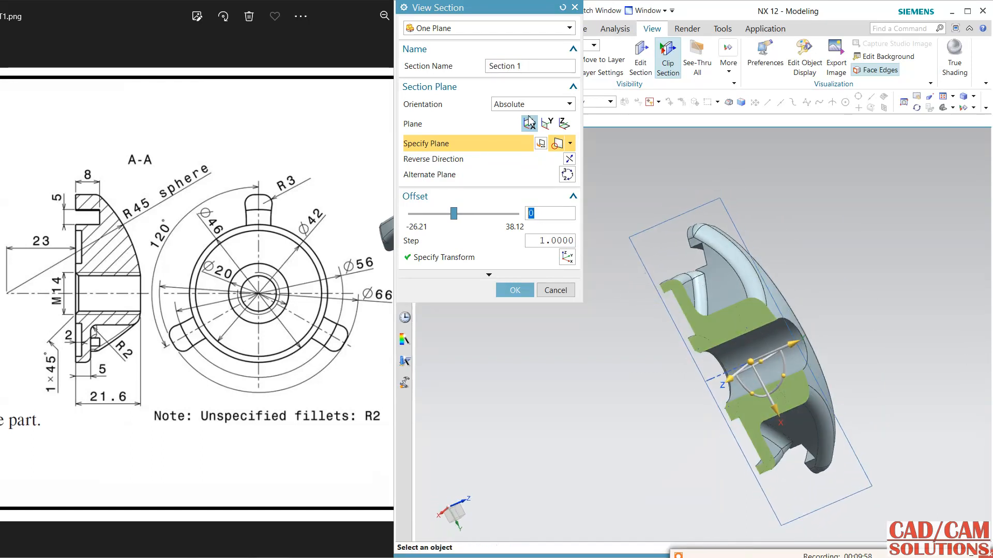
Switch the section plane to Y, reverse its direction to match section A-A, and accept the view section.
click(546, 125)
middle_click(754, 317)
mouse_move(753, 317)
middle_down()
mouse_move(787, 343)
mouse_move(767, 325)
middle_up()
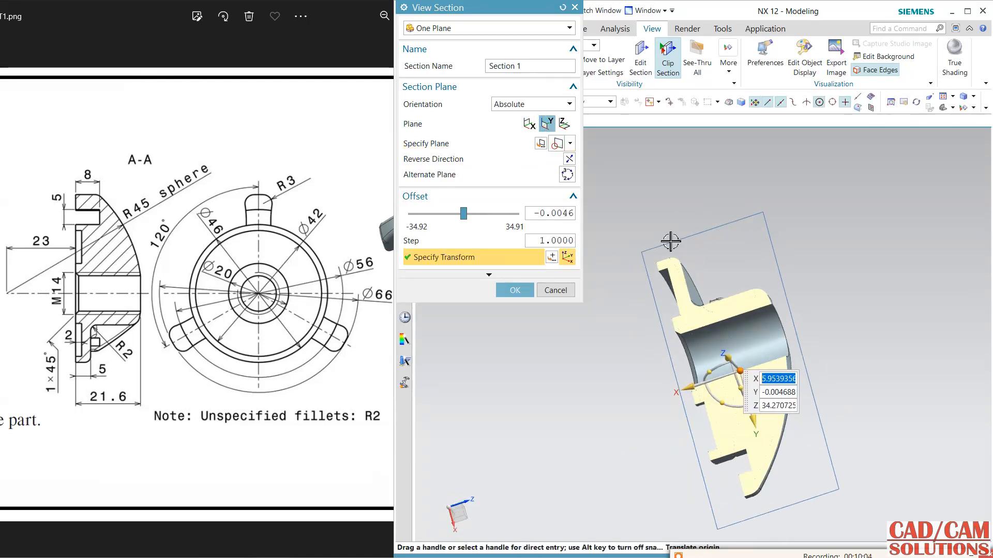
click(569, 158)
middle_drag(820, 292, 629, 351)
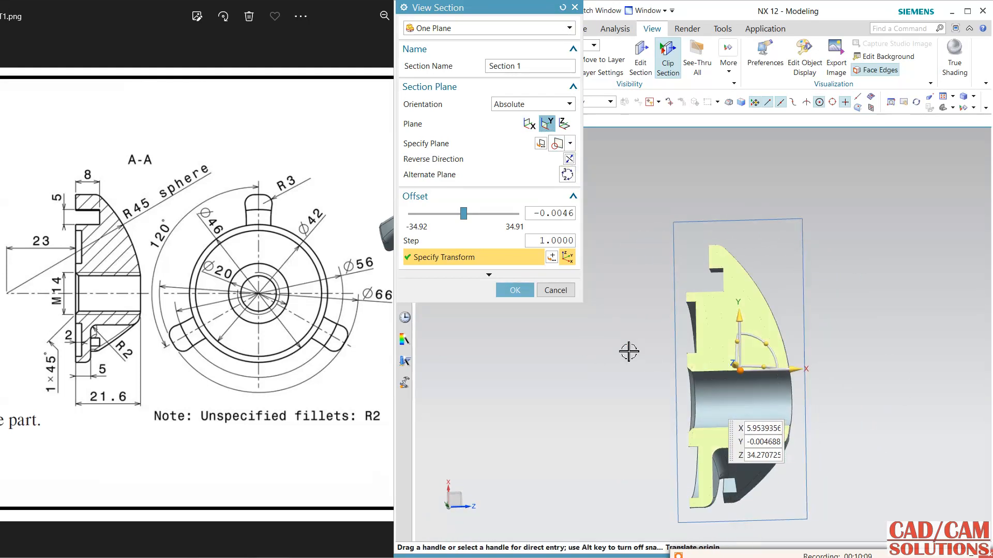
scroll(600, 332, up, 1)
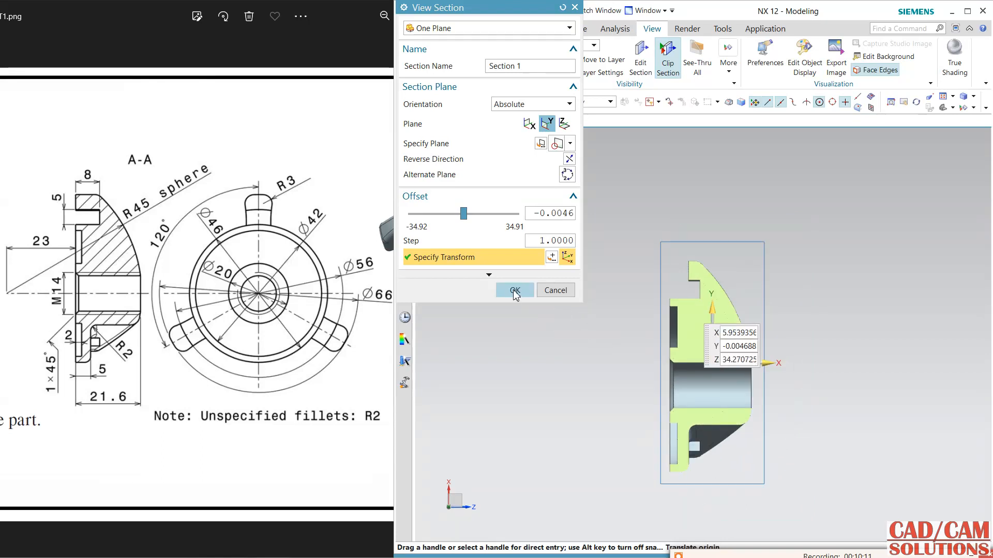
click(515, 290)
Change the graphics window background to a dark color.
right_click(535, 259)
mouse_move(622, 389)
click(695, 432)
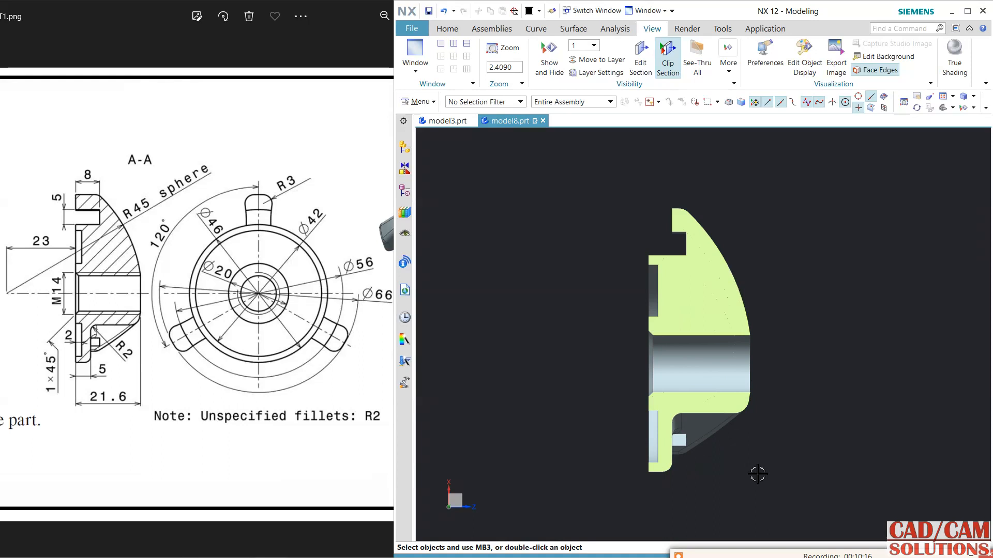
Examine the sectioned profile against the drawing and turn off section clipping.
scroll(778, 256, down, 1)
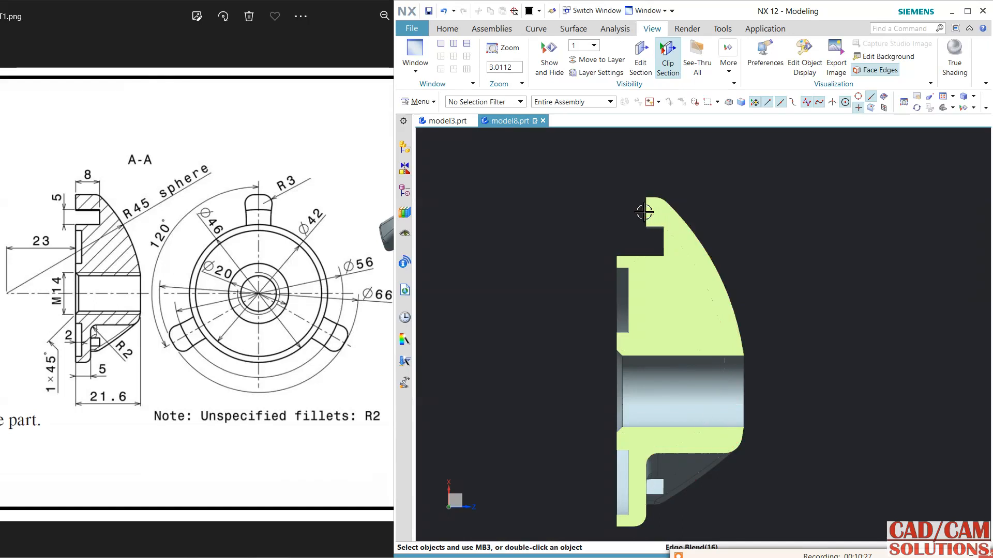
click(453, 29)
middle_drag(519, 280, 622, 183)
click(651, 28)
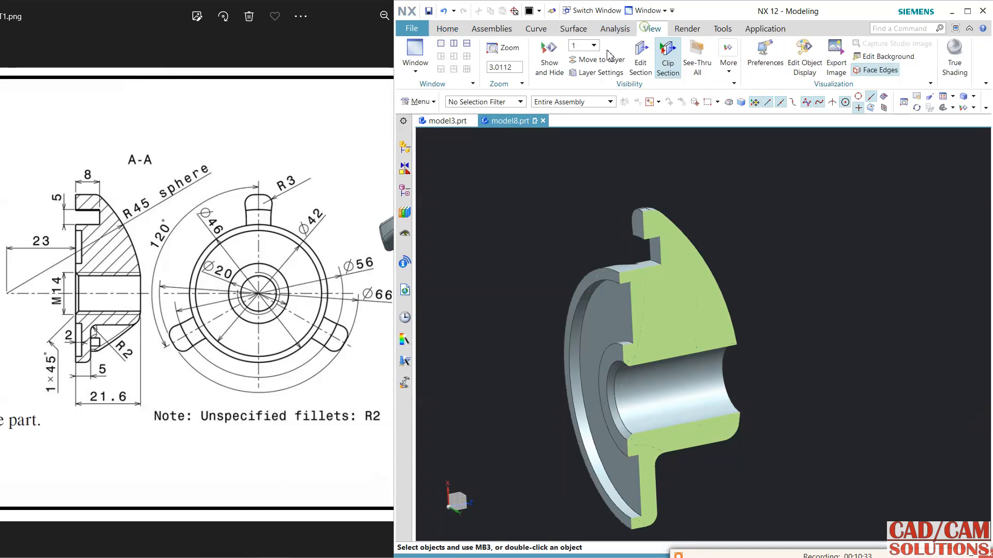
click(667, 57)
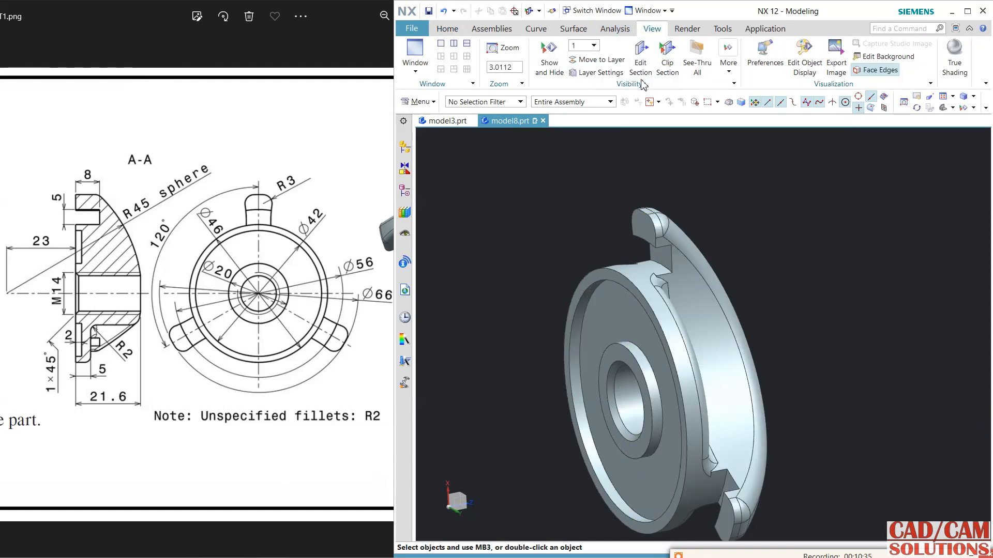
Set up an Offset Region on the flat underside end faces of the three arms with a 3.0 mm distance.
click(449, 29)
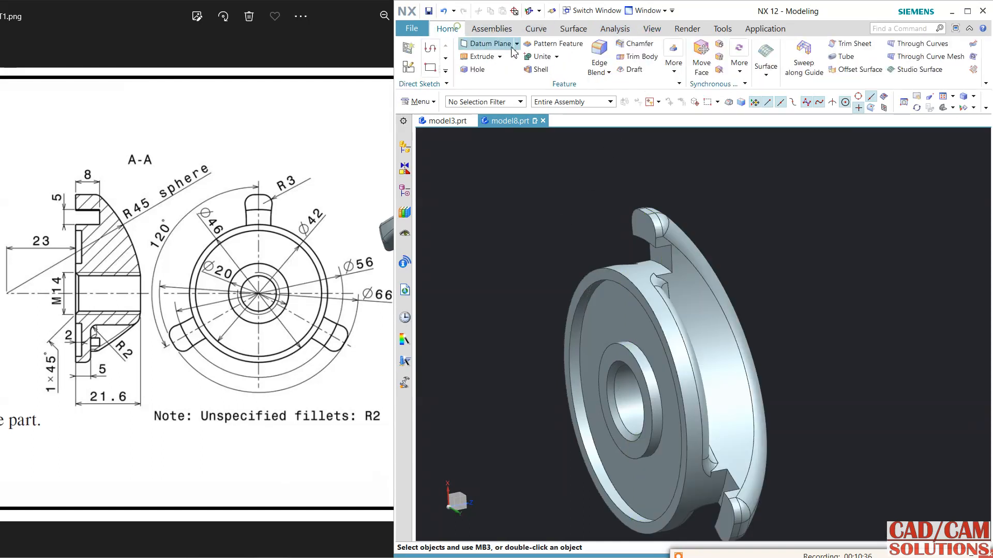
click(719, 46)
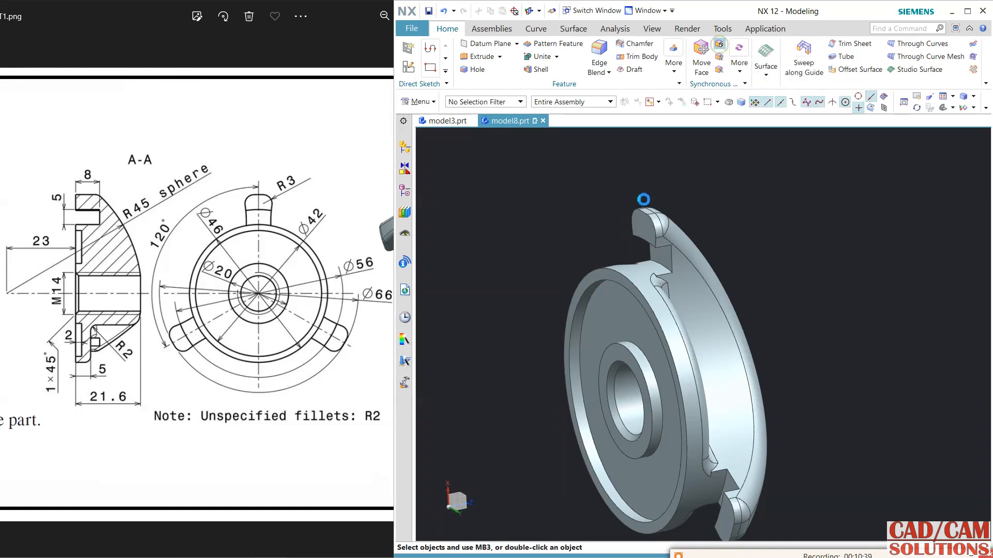
click(639, 225)
scroll(756, 278, down, 1)
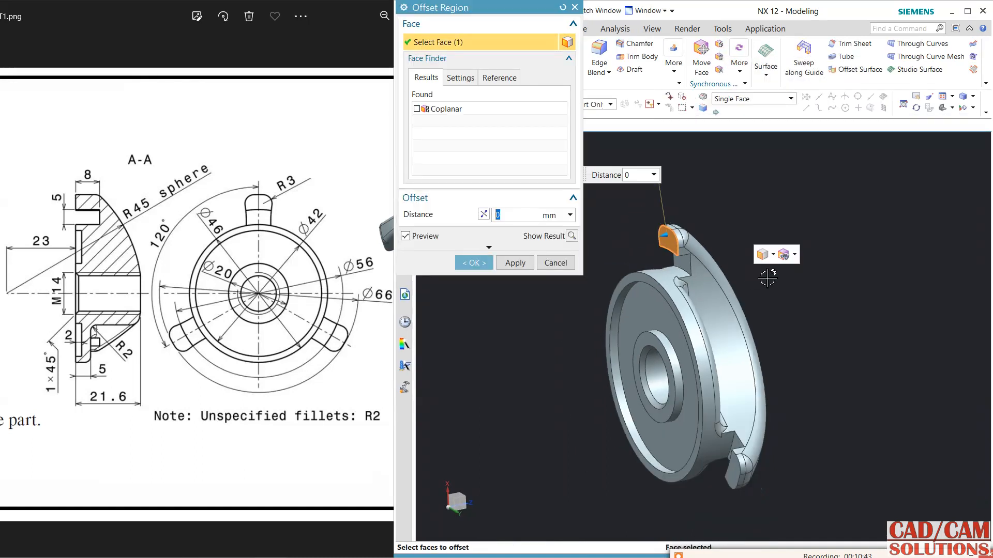
click(735, 476)
middle_drag(569, 455, 567, 408)
click(562, 407)
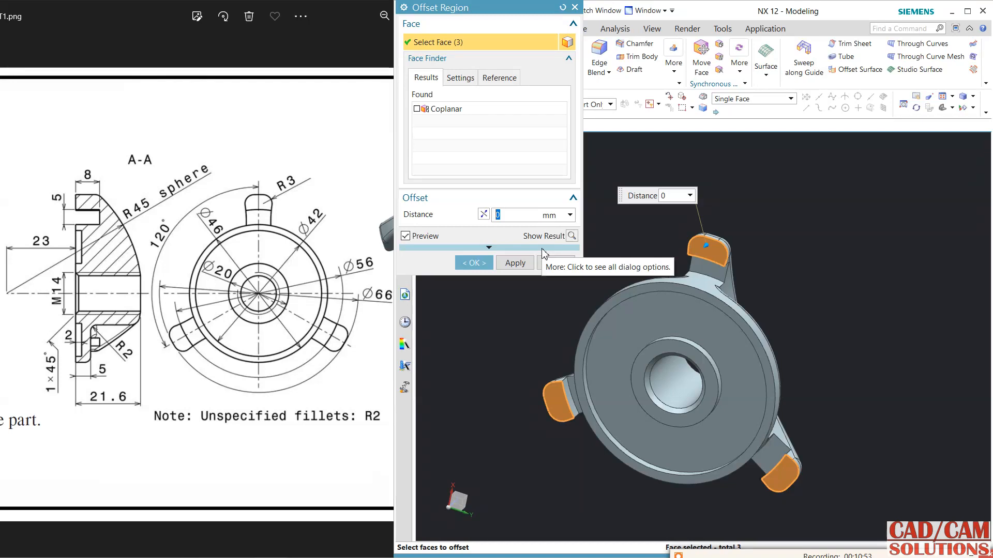
text(3.0)
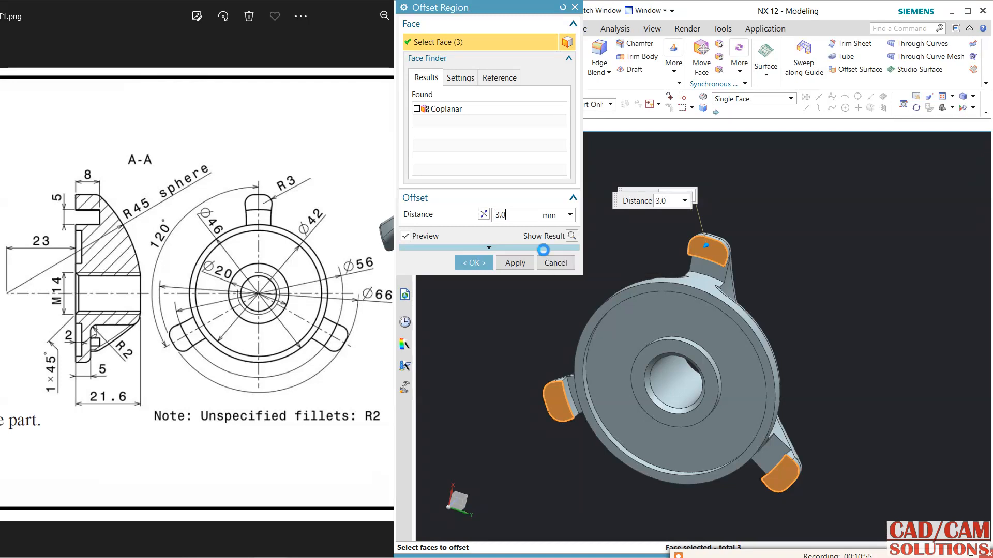
Set the arm end face offset distance to 5 mm and complete the Offset Region.
middle_drag(777, 308, 745, 259)
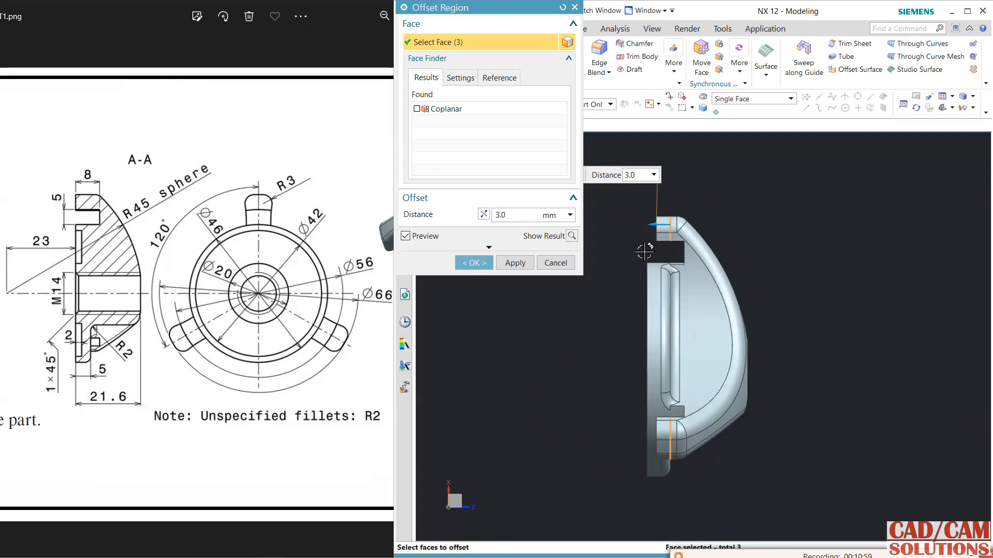
text(5)
key(Return)
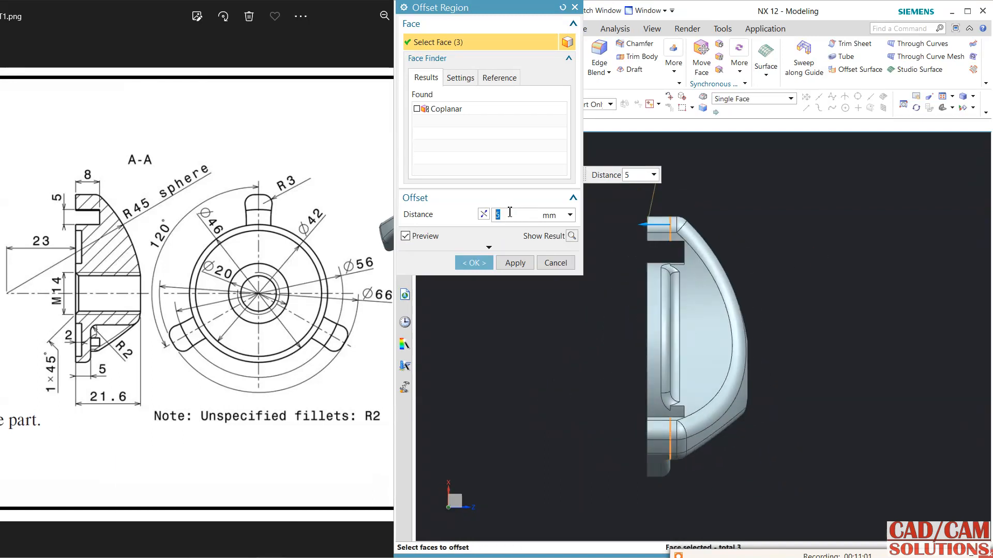
click(471, 263)
middle_drag(527, 283, 509, 318)
drag(499, 304, 511, 326)
scroll(791, 292, up, 2)
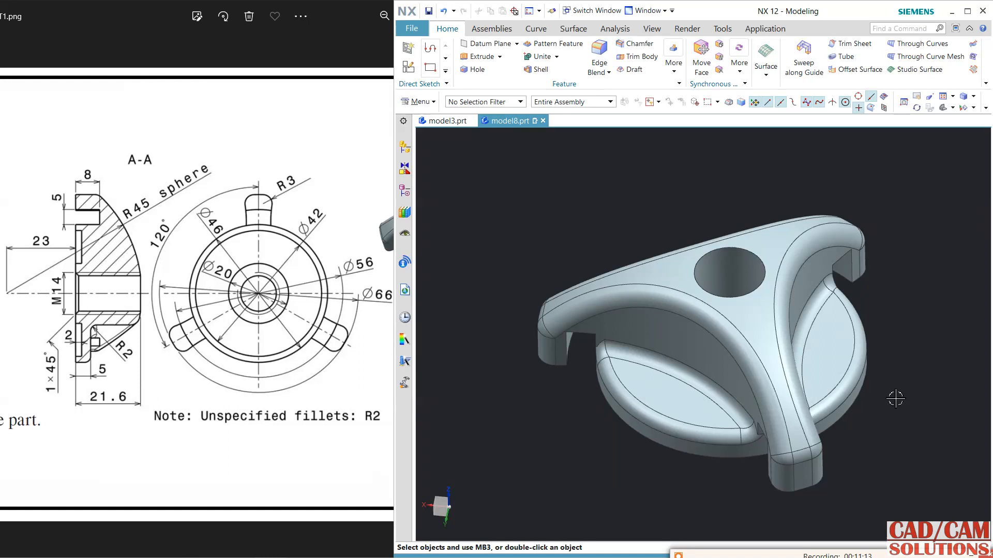